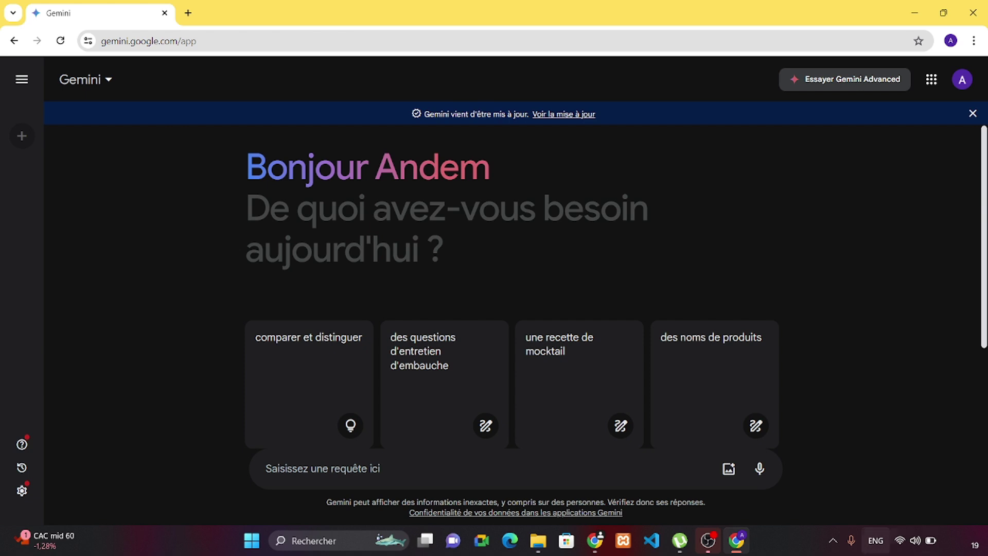
{"action": "scroll", "coordinate": [726, 299], "scroll_direction": "down", "scroll_amount": 3}
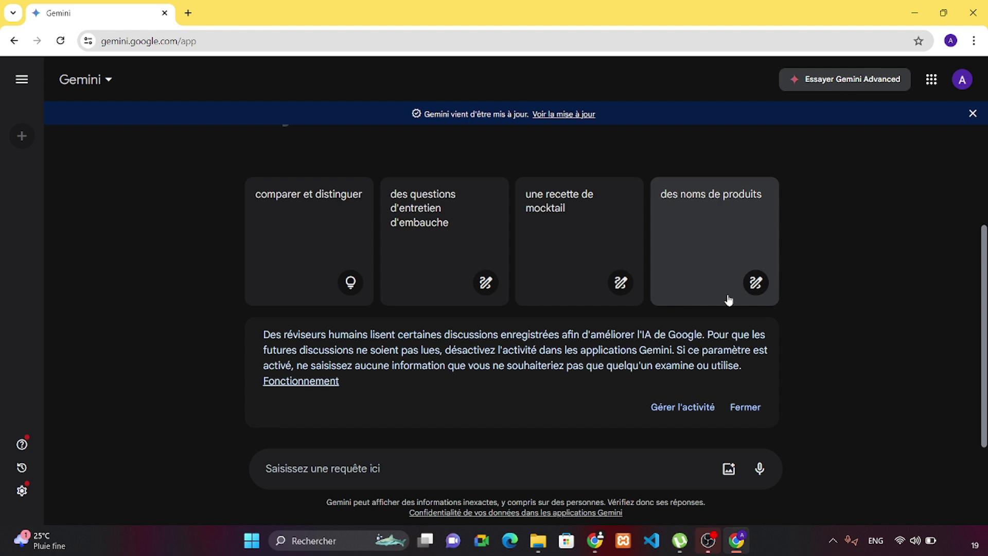
{"action": "scroll", "coordinate": [842, 299], "scroll_direction": "up", "scroll_amount": 2}
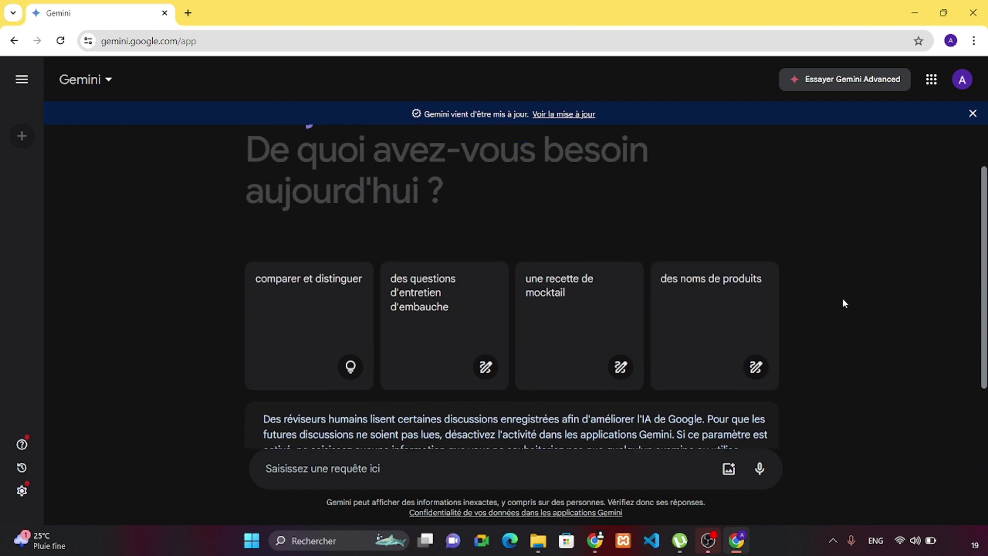
{"action": "scroll", "coordinate": [842, 304], "scroll_direction": "up", "scroll_amount": 1}
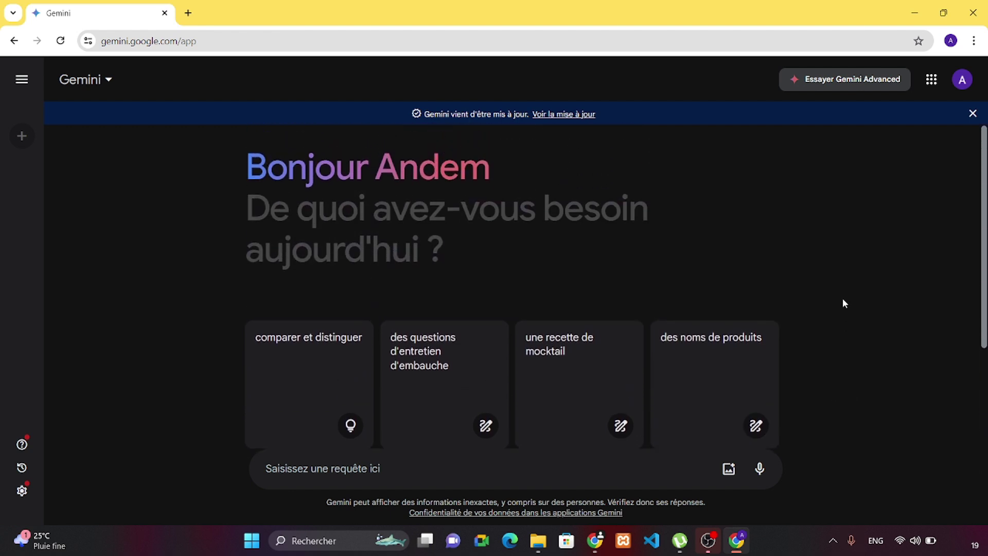
{"action": "scroll", "coordinate": [767, 214], "scroll_direction": "down", "scroll_amount": 1}
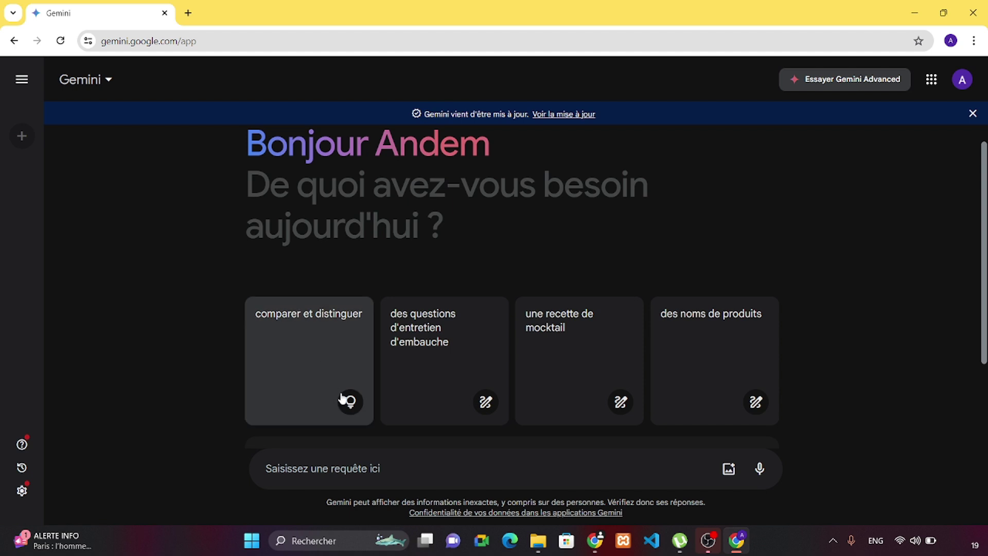
{"action": "left_click", "coordinate": [290, 466]}
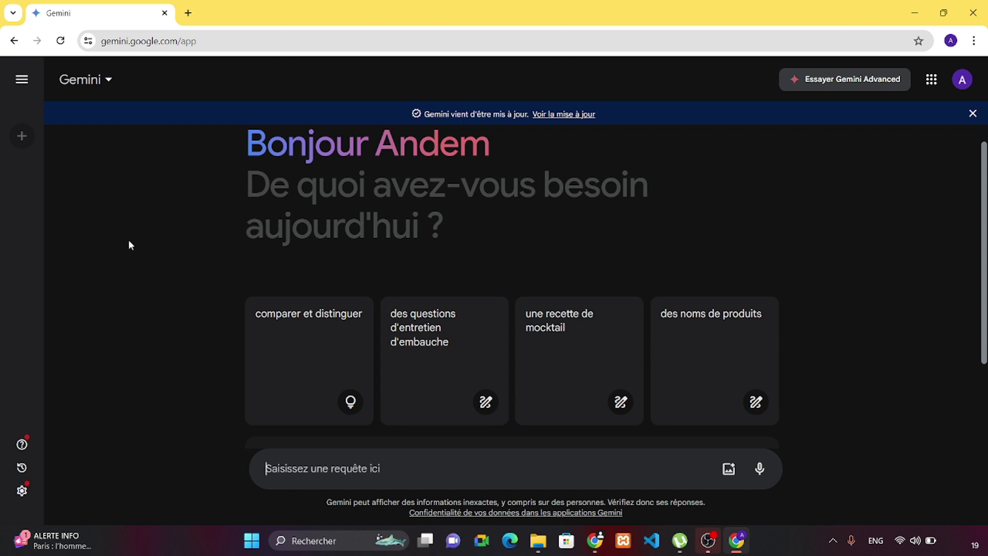
{"action": "left_click", "coordinate": [21, 80]}
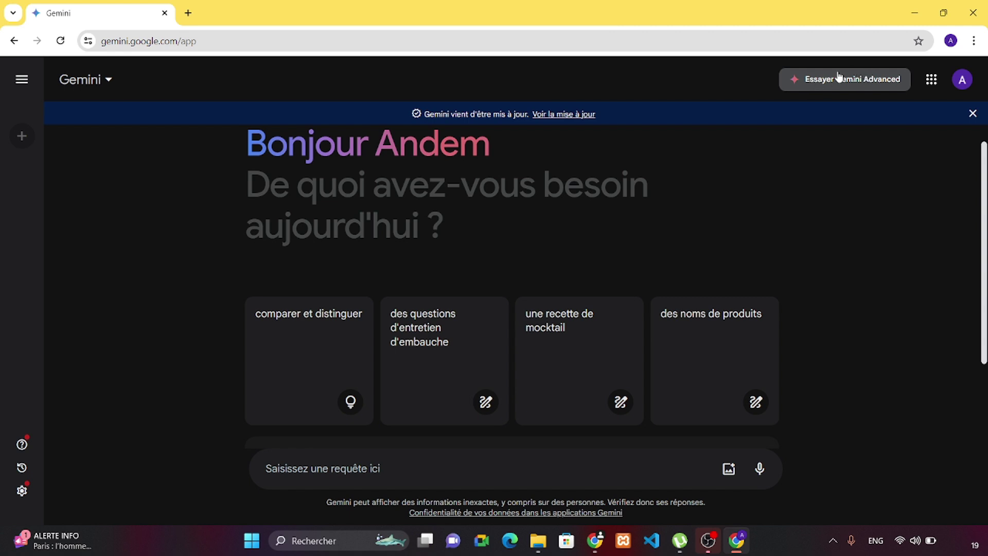
Browse the list of Google apps available from the Gemini page, and close the list
{"action": "left_click", "coordinate": [926, 81]}
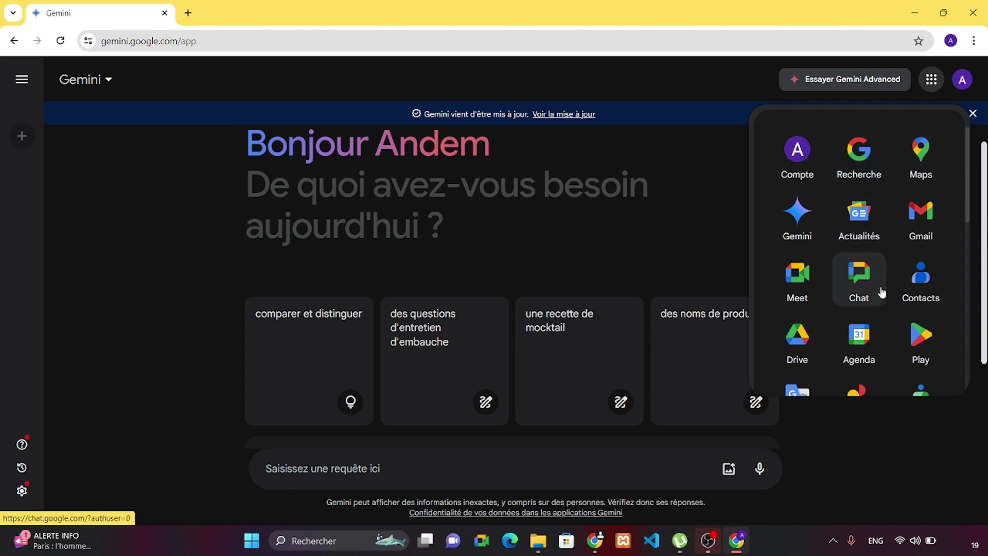
{"action": "scroll", "coordinate": [881, 291], "scroll_direction": "down", "scroll_amount": 3}
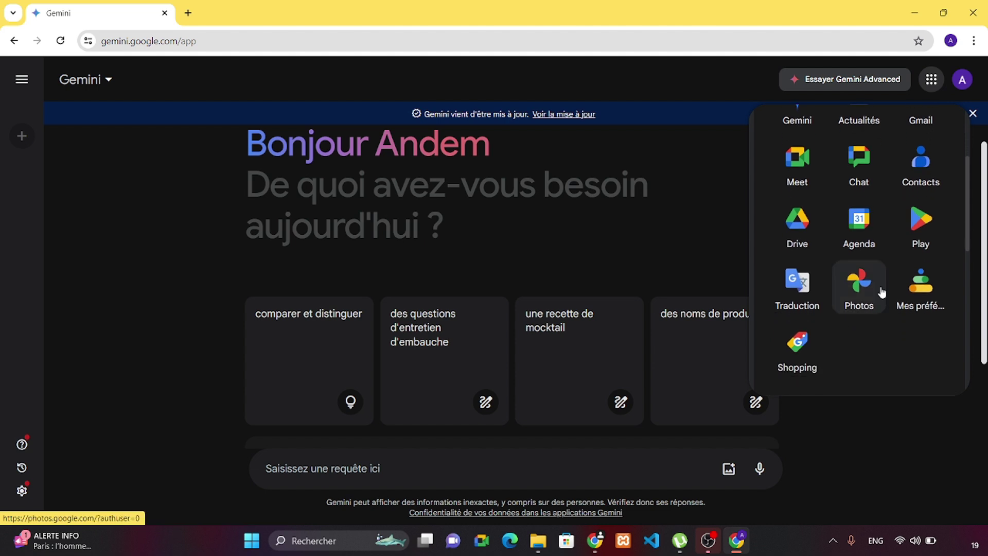
{"action": "scroll", "coordinate": [881, 292], "scroll_direction": "down", "scroll_amount": 3}
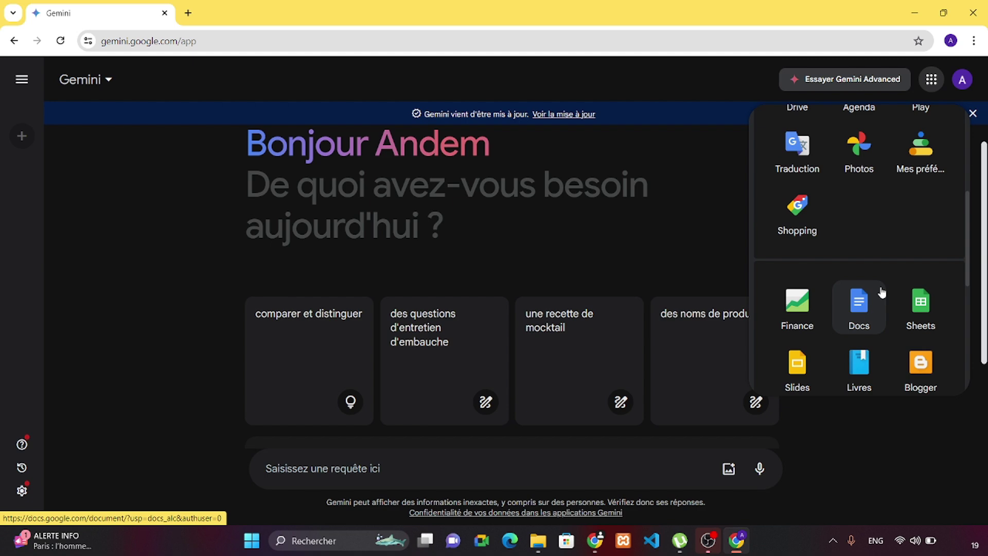
{"action": "left_click", "coordinate": [892, 454]}
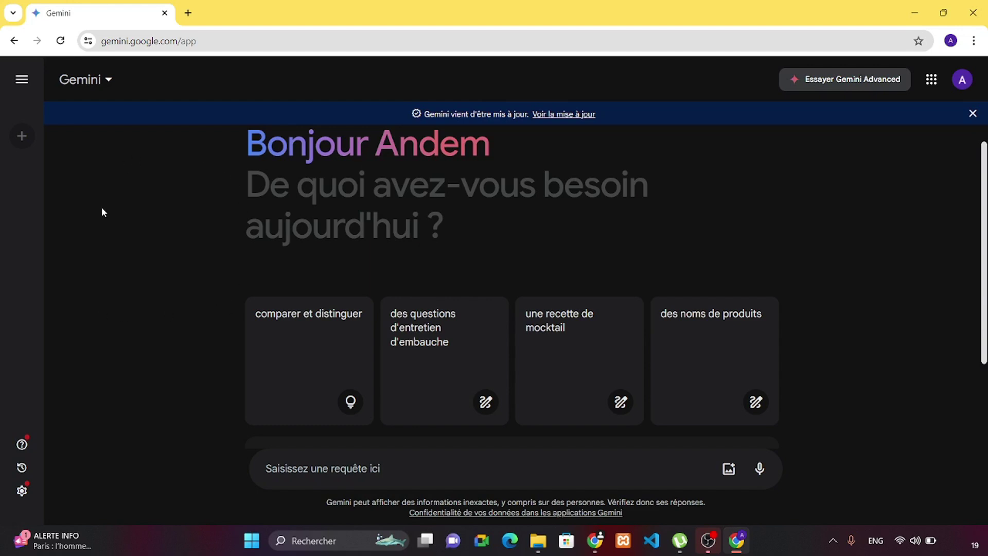
Turn off the dark theme (Thème sombre) in the Gemini settings and close the settings
{"action": "left_click", "coordinate": [22, 491]}
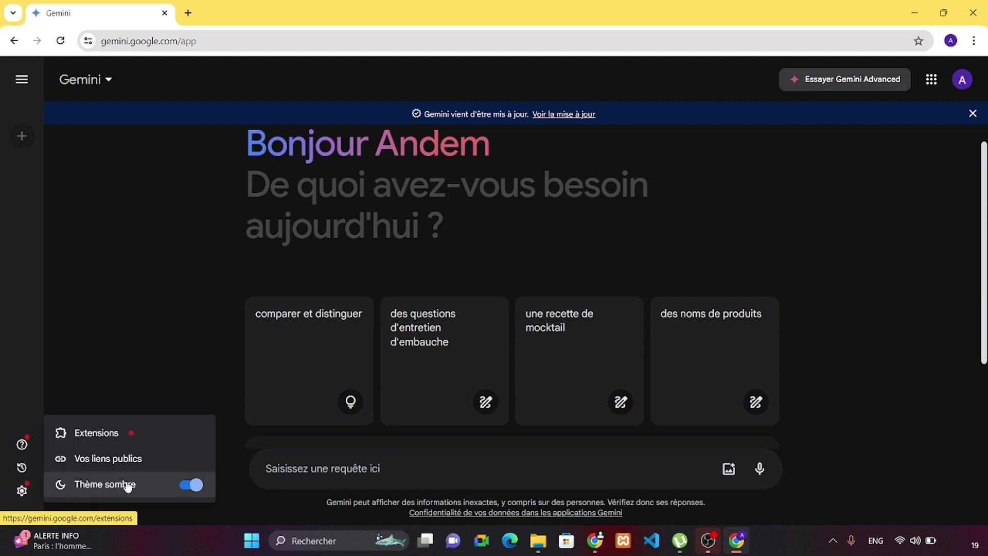
{"action": "left_click", "coordinate": [191, 485]}
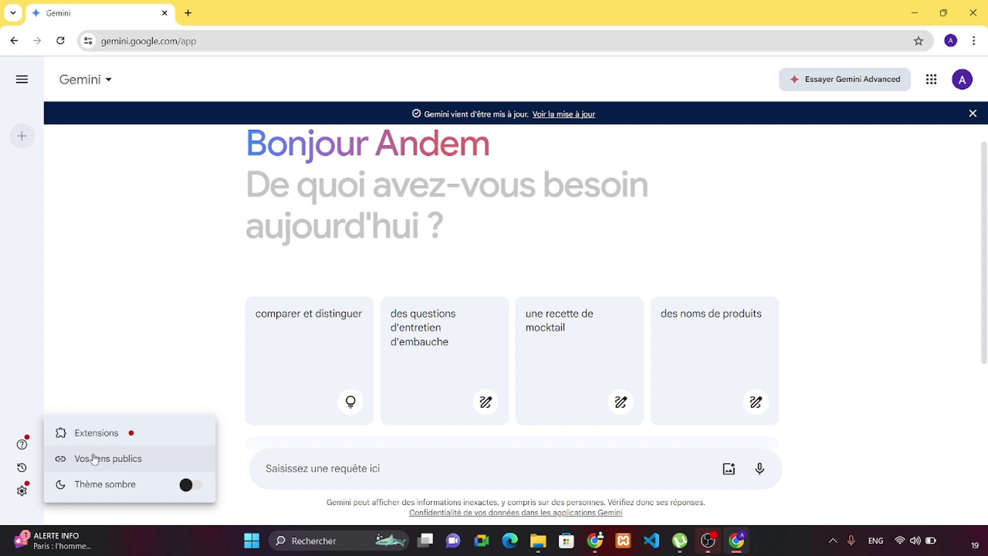
{"action": "left_click", "coordinate": [112, 358]}
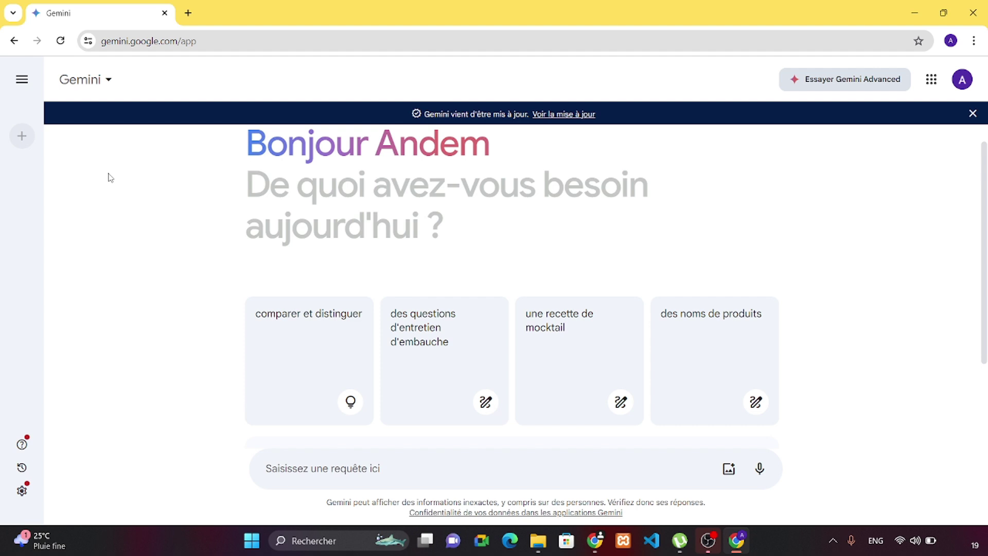
Submit the request "tendances actuelle dans le domaine de l'informatique" to Gemini
{"action": "left_click", "coordinate": [20, 136]}
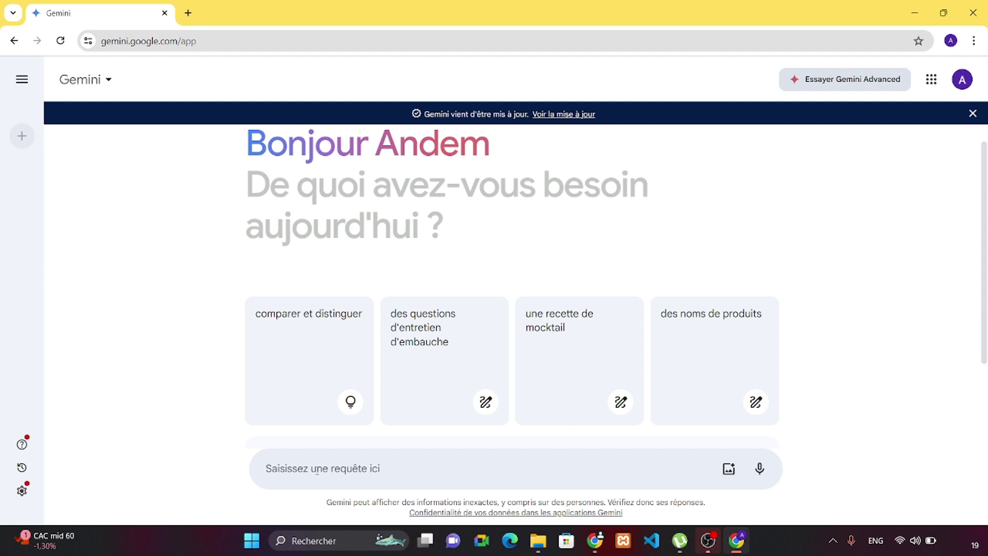
{"action": "type", "text": "te"}
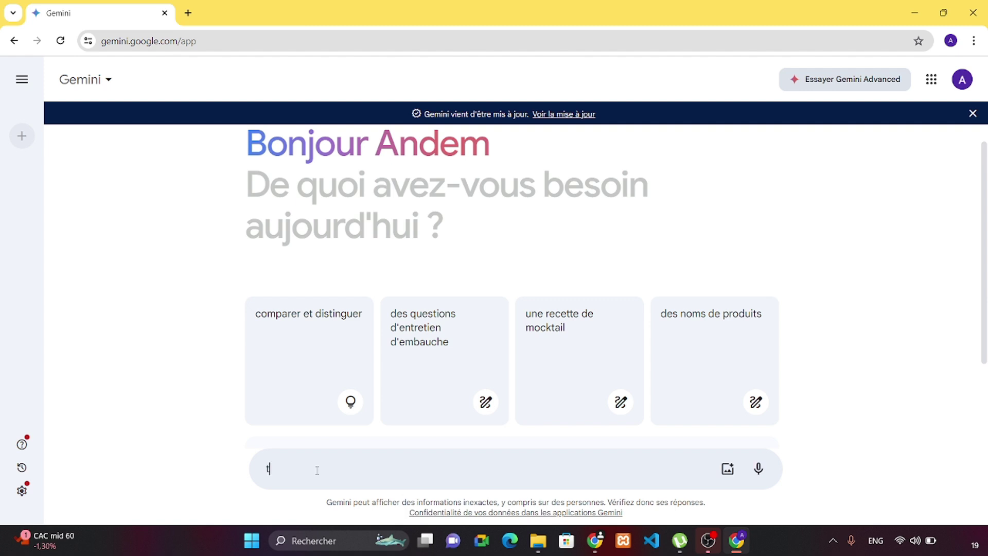
{"action": "type", "text": "bda"}
{"action": "type", "text": "nces actuelle dans le domaine de l'informatique"}
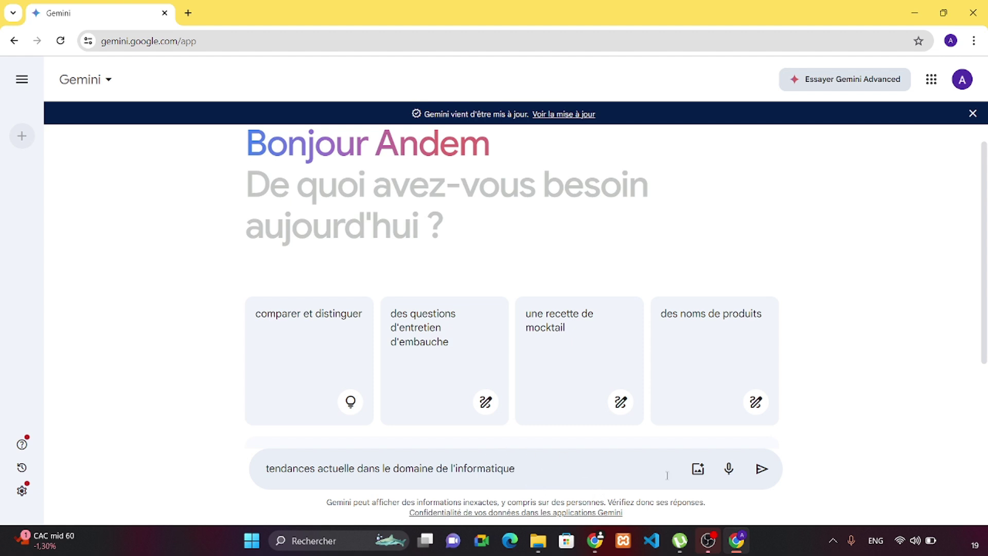
{"action": "left_click", "coordinate": [759, 469]}
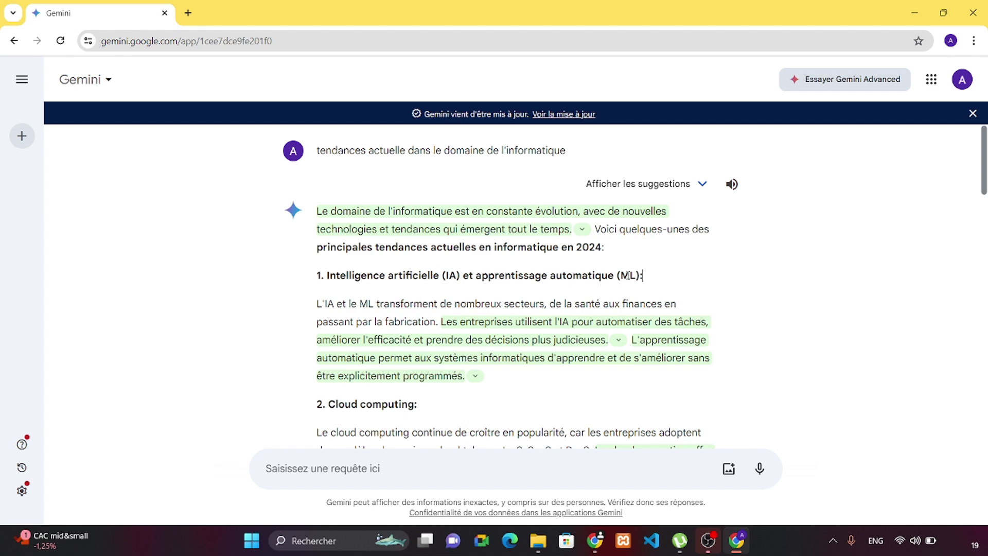
Read through the whole response on current computing trends, and return to its beginning
{"action": "scroll", "coordinate": [518, 353], "scroll_direction": "down", "scroll_amount": 4}
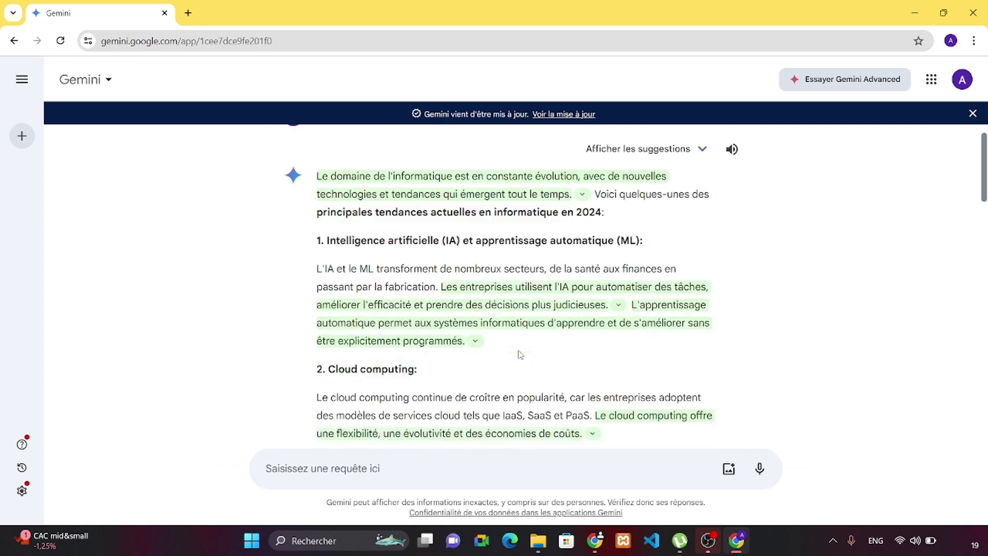
{"action": "scroll", "coordinate": [518, 354], "scroll_direction": "down", "scroll_amount": 2}
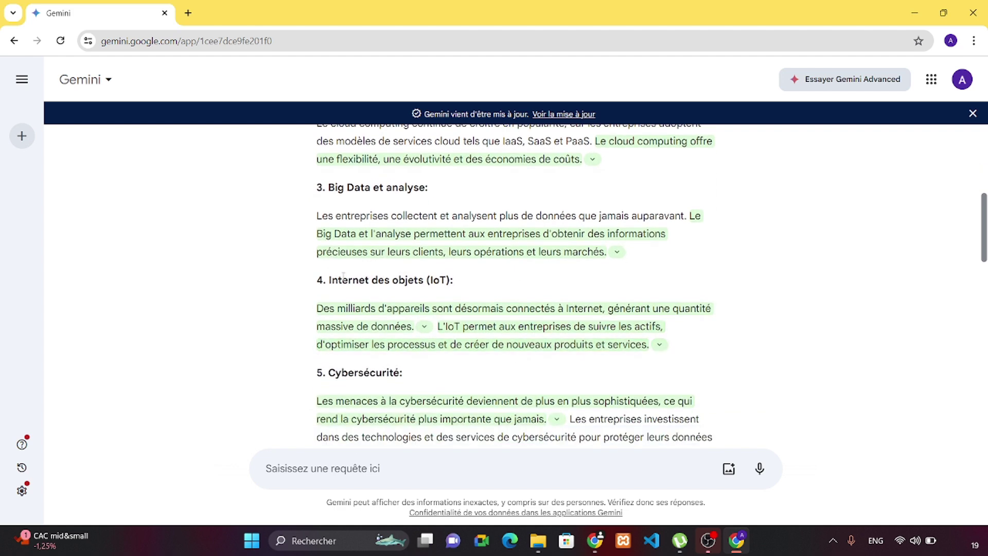
{"action": "scroll", "coordinate": [460, 388], "scroll_direction": "down", "scroll_amount": 3}
{"action": "scroll", "coordinate": [460, 389], "scroll_direction": "down", "scroll_amount": 2}
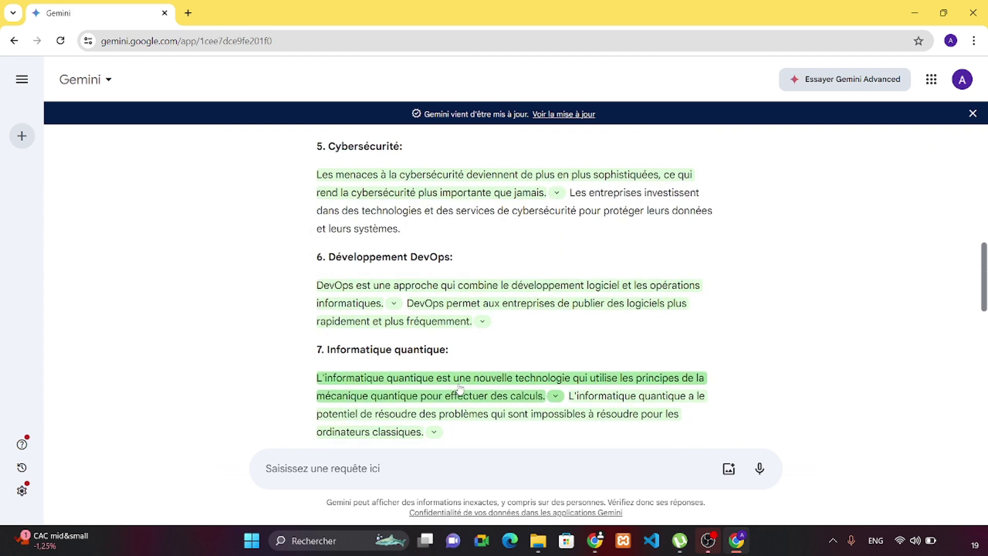
{"action": "scroll", "coordinate": [459, 389], "scroll_direction": "down", "scroll_amount": 4}
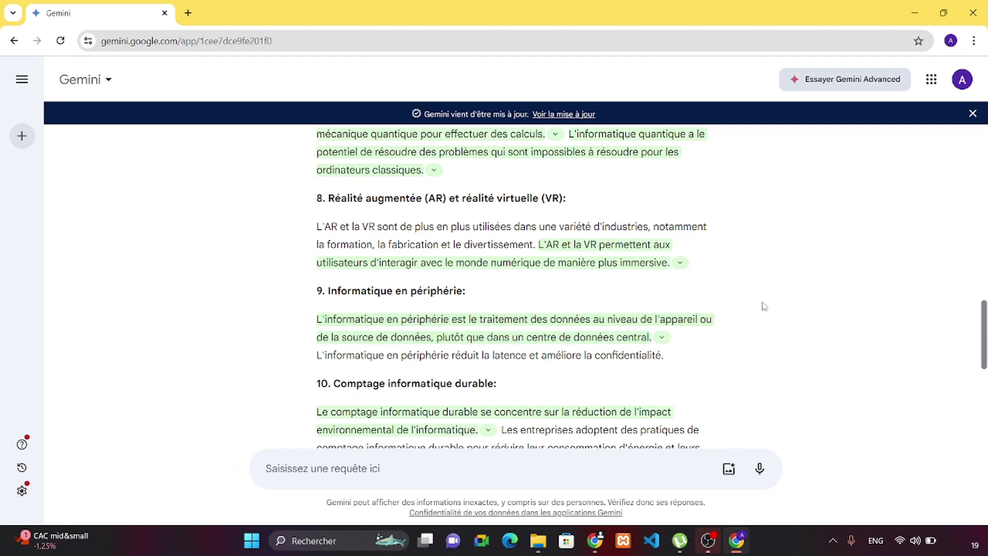
{"action": "scroll", "coordinate": [762, 306], "scroll_direction": "down", "scroll_amount": 2}
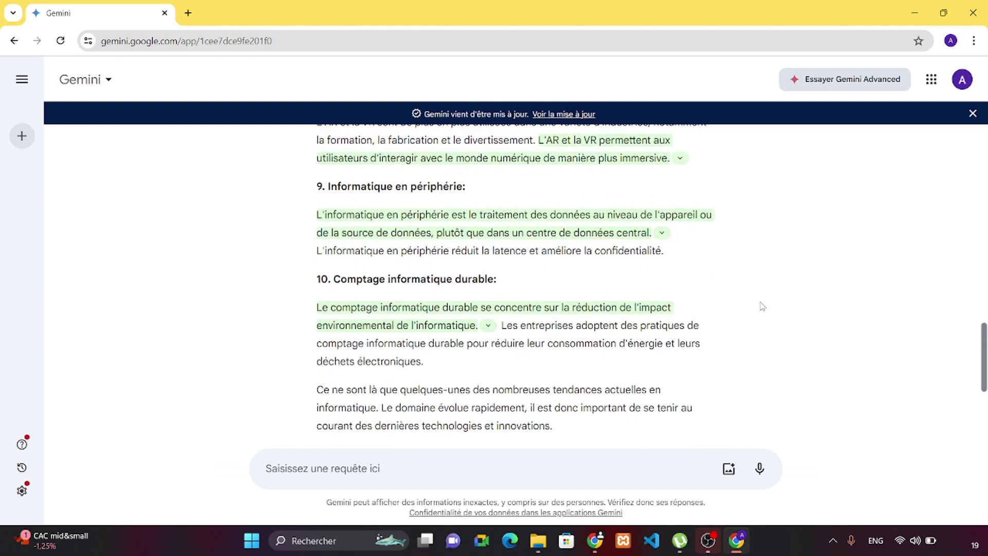
{"action": "scroll", "coordinate": [762, 306], "scroll_direction": "down", "scroll_amount": 2}
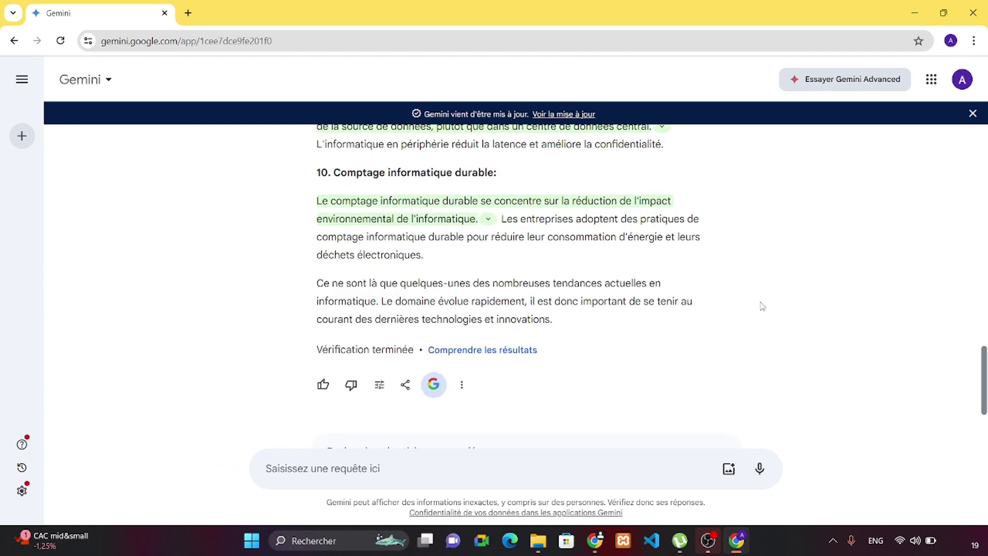
{"action": "scroll", "coordinate": [761, 306], "scroll_direction": "up", "scroll_amount": 10}
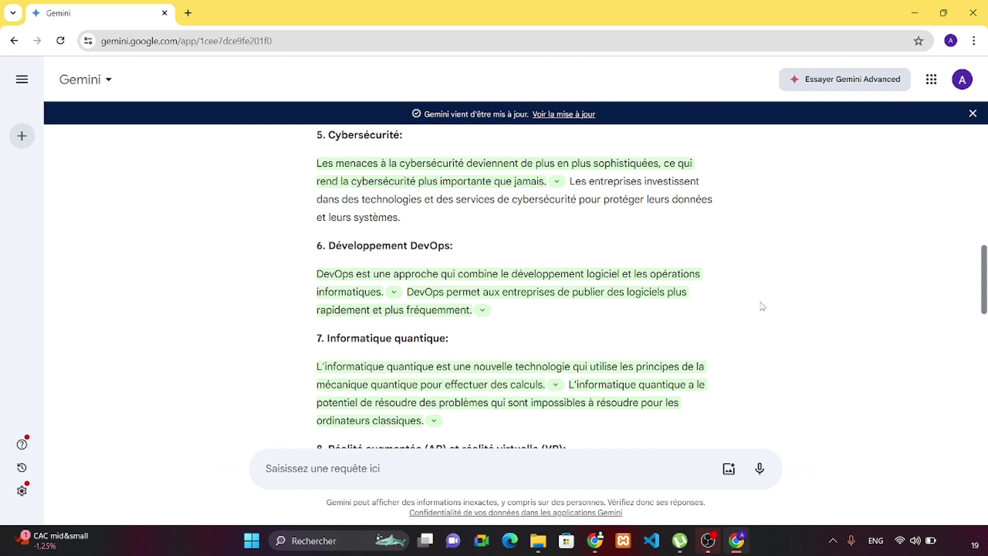
{"action": "scroll", "coordinate": [761, 306], "scroll_direction": "up", "scroll_amount": 5}
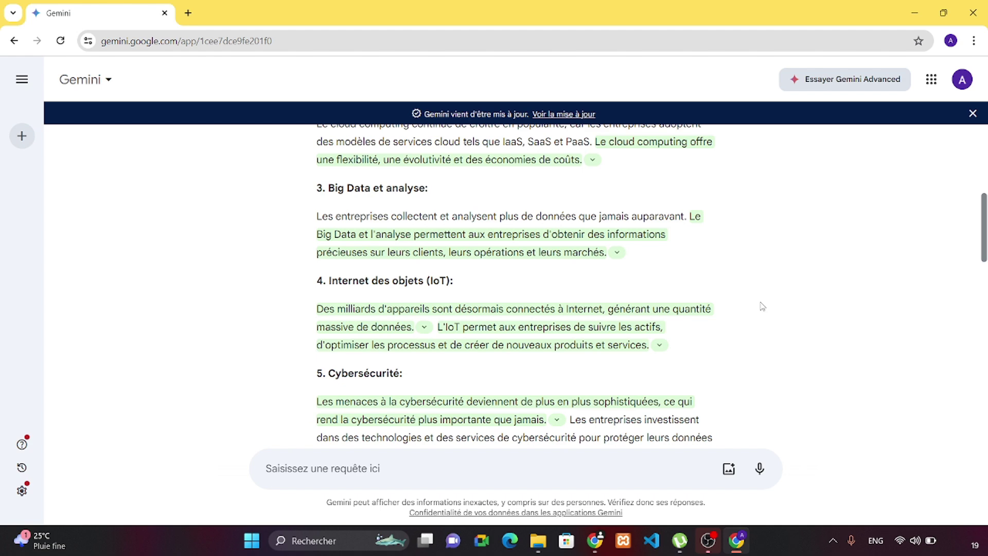
{"action": "scroll", "coordinate": [762, 306], "scroll_direction": "up", "scroll_amount": 4}
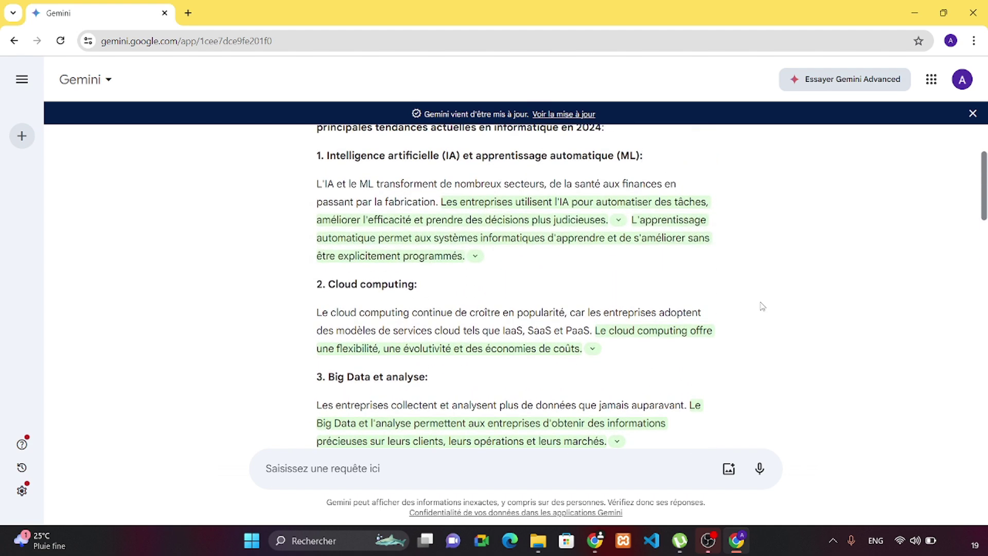
{"action": "scroll", "coordinate": [762, 306], "scroll_direction": "up", "scroll_amount": 3}
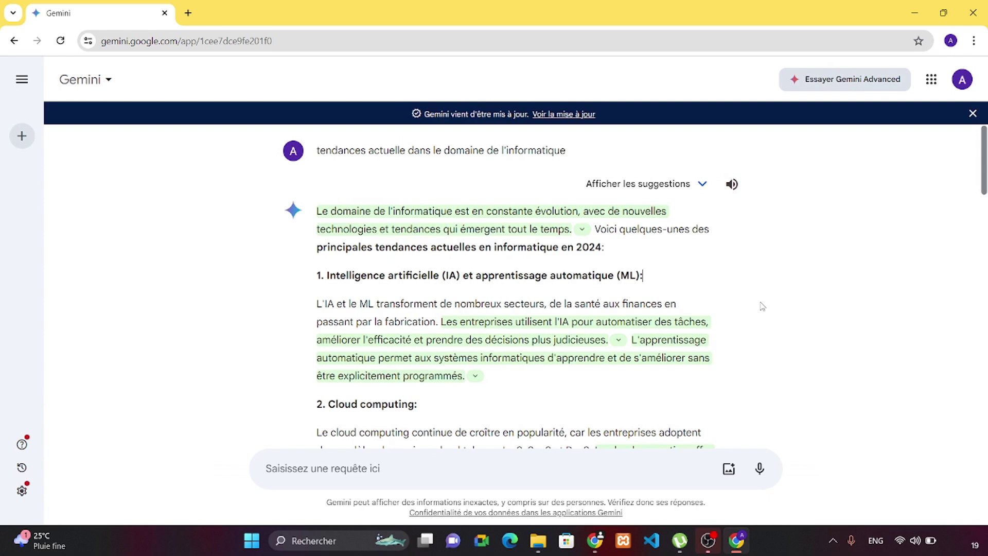
Play the response on computing trends aloud and pause the reading
{"action": "left_click", "coordinate": [730, 186]}
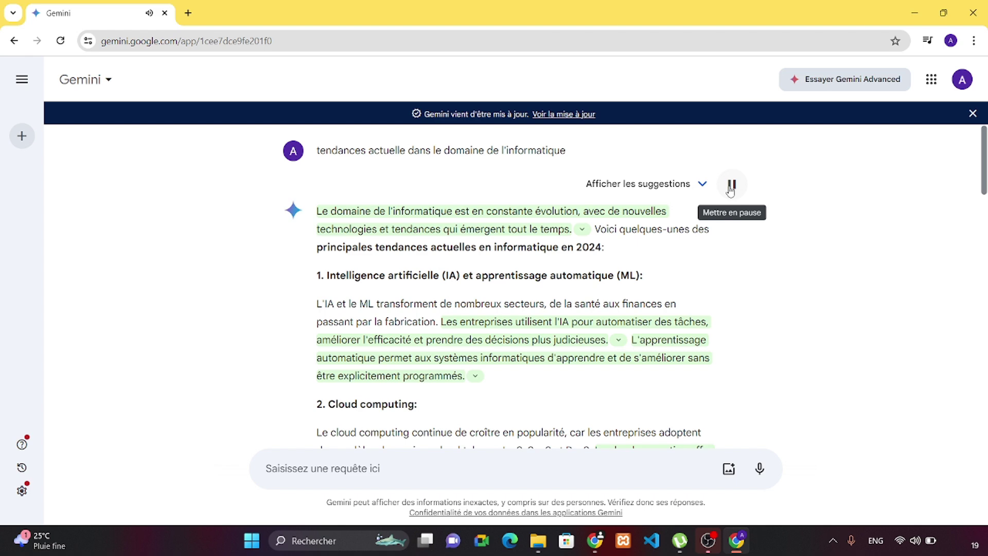
{"action": "left_click", "coordinate": [730, 186]}
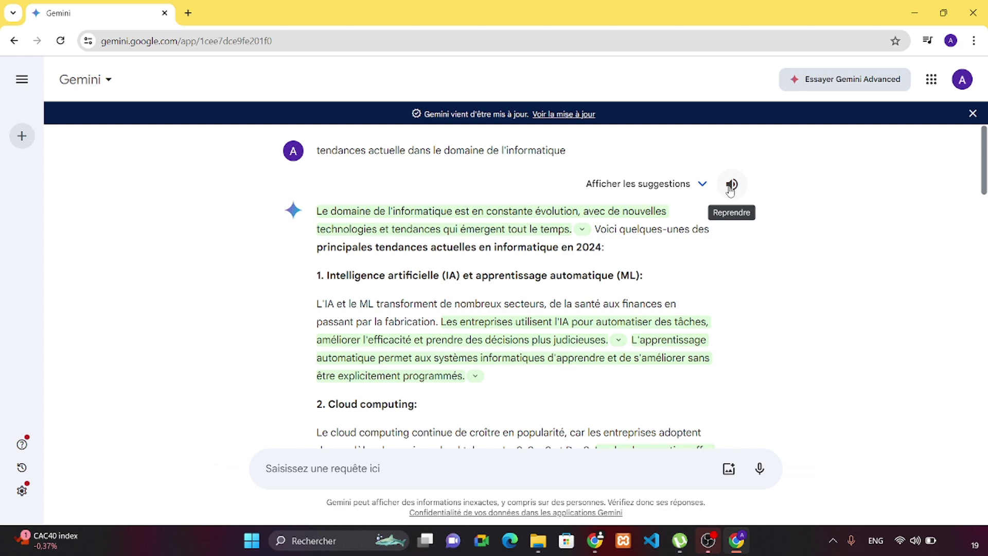
Show the alternative suggestions for the response and read through Suggestion 2
{"action": "left_click", "coordinate": [683, 186]}
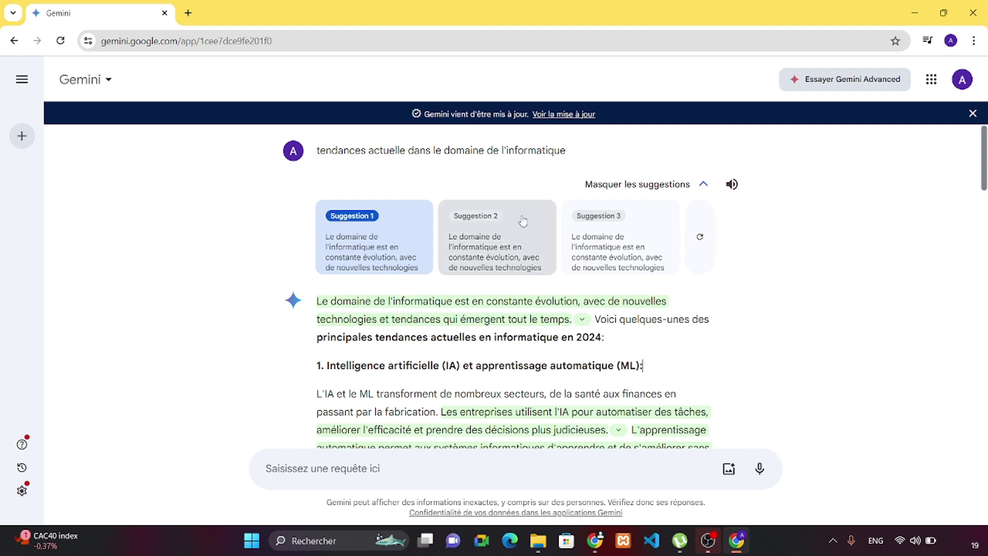
{"action": "left_click", "coordinate": [514, 236]}
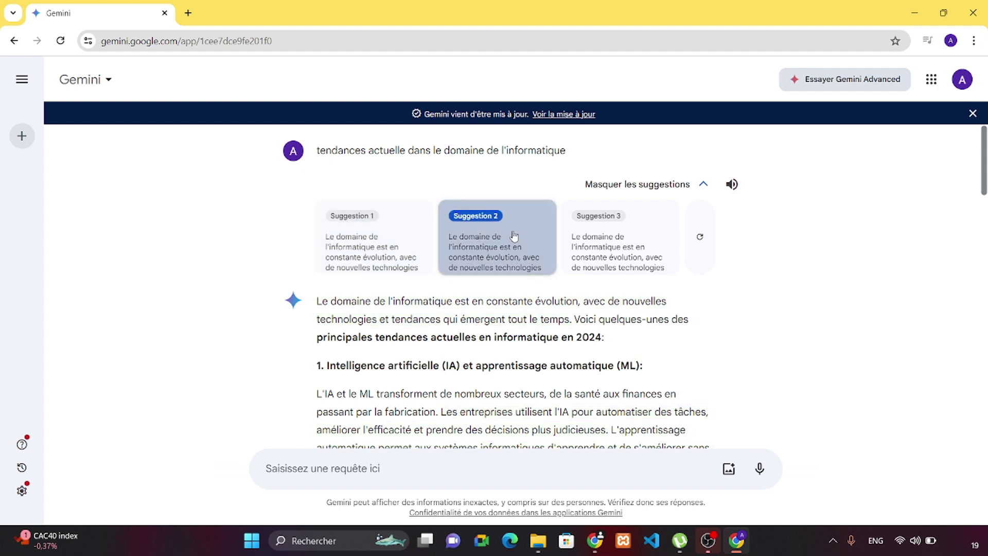
{"action": "scroll", "coordinate": [525, 344], "scroll_direction": "down", "scroll_amount": 4}
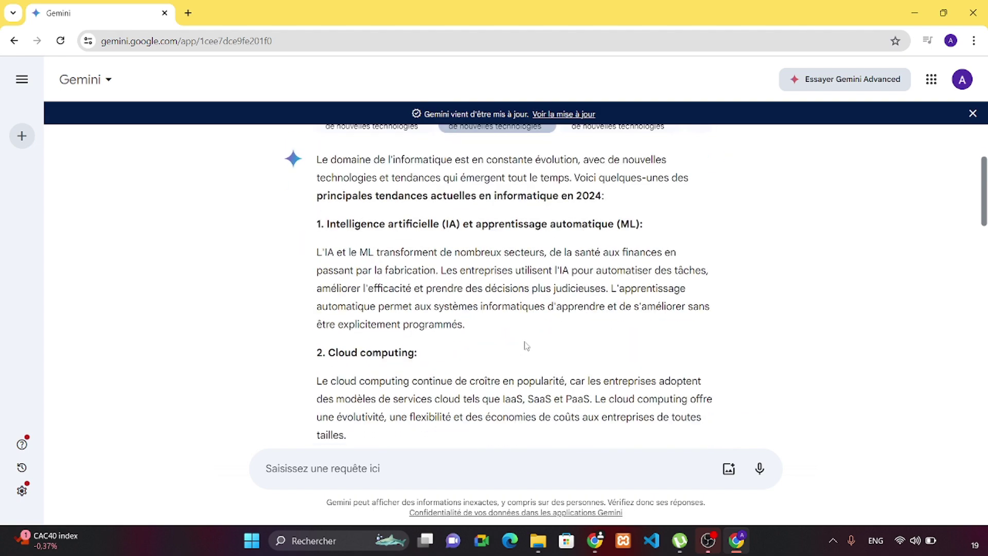
{"action": "scroll", "coordinate": [526, 345], "scroll_direction": "down", "scroll_amount": 4}
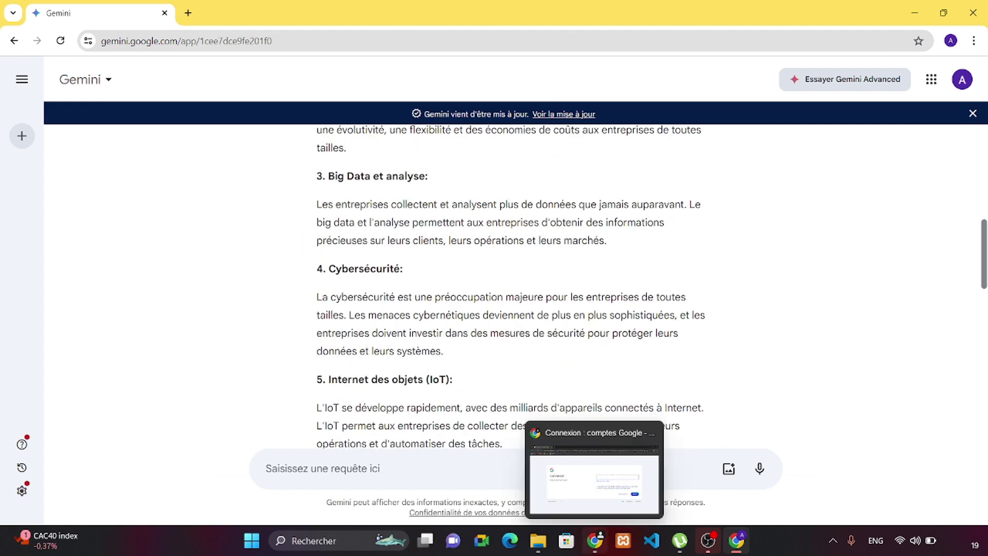
{"action": "scroll", "coordinate": [489, 391], "scroll_direction": "down", "scroll_amount": 4}
{"action": "scroll", "coordinate": [513, 302], "scroll_direction": "up", "scroll_amount": 15}
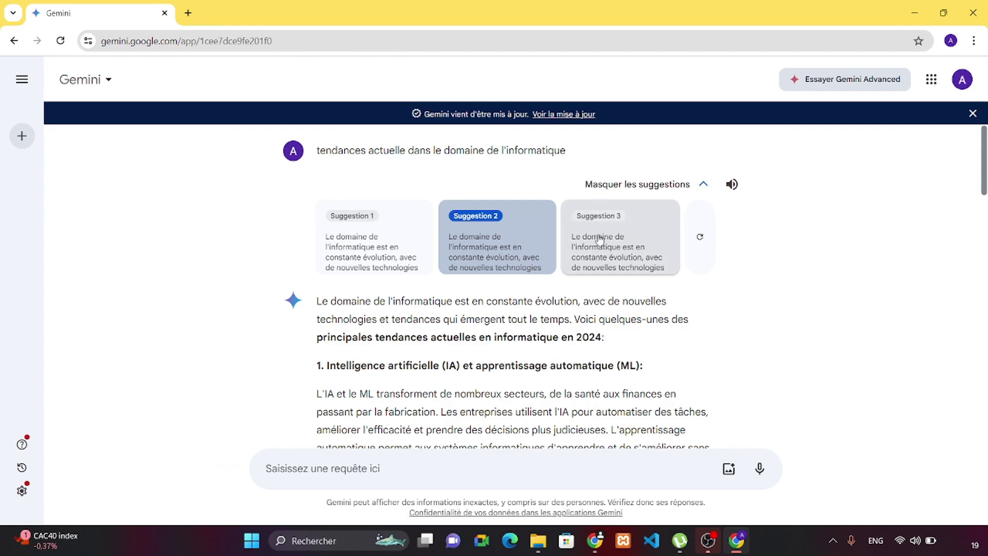
Switch the response on computing trends to Suggestion 3, read through it and return to its beginning
{"action": "left_click", "coordinate": [599, 253]}
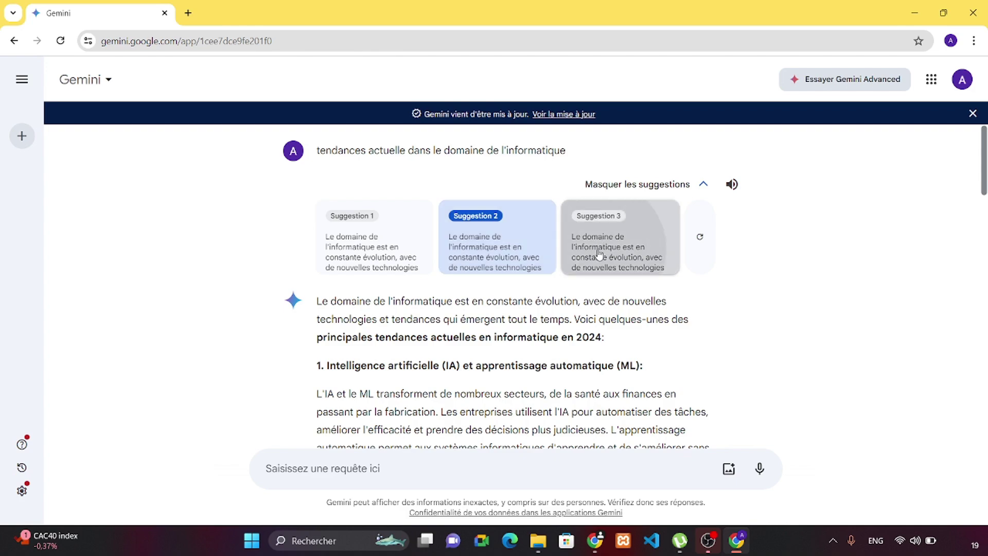
{"action": "scroll", "coordinate": [558, 380], "scroll_direction": "down", "scroll_amount": 20}
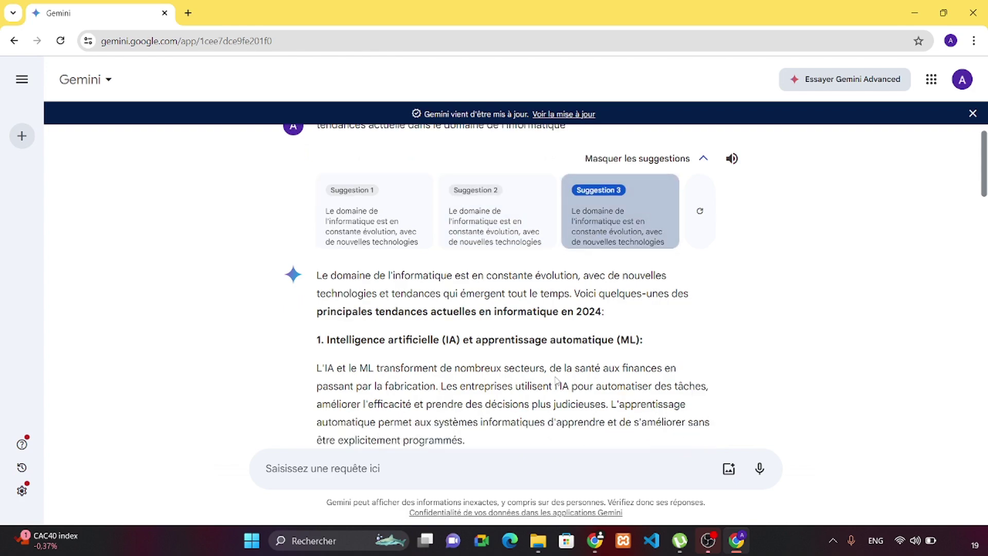
{"action": "scroll", "coordinate": [555, 376], "scroll_direction": "down", "scroll_amount": 4}
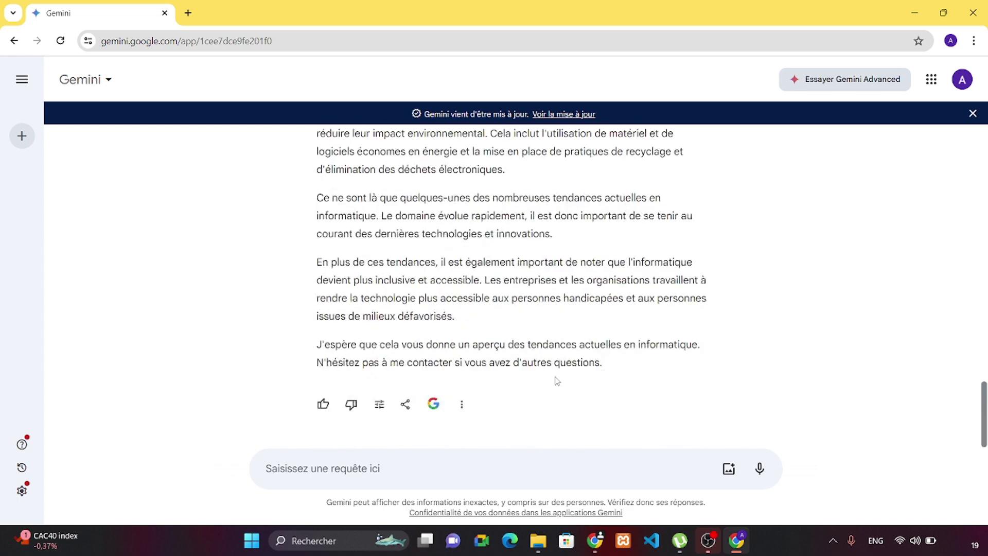
{"action": "scroll", "coordinate": [557, 381], "scroll_direction": "up", "scroll_amount": 20}
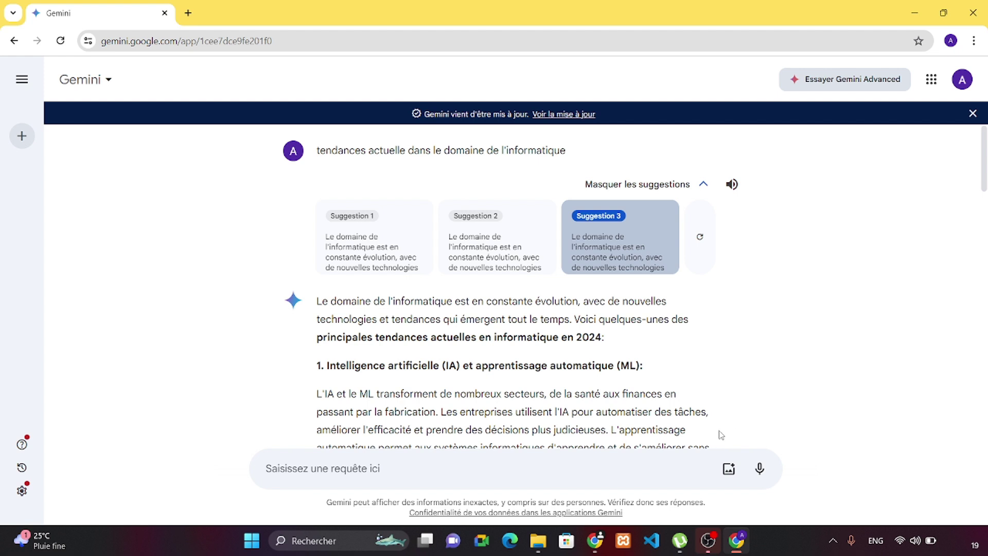
Acknowledge the notice about imported image data and attach the image "Sequence Diagram! Authenticate" from the Images folder to a new request
{"action": "left_click", "coordinate": [728, 470]}
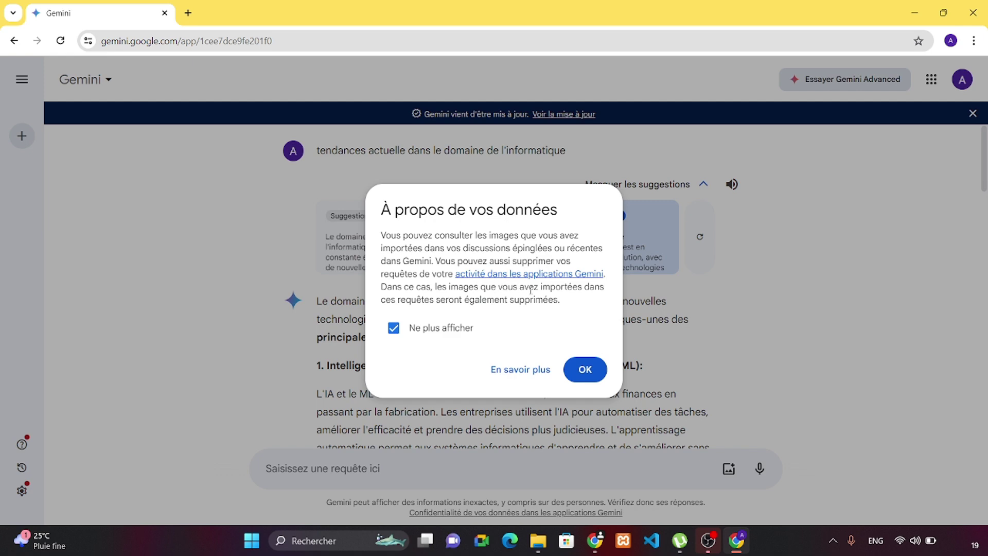
{"action": "left_click", "coordinate": [581, 367]}
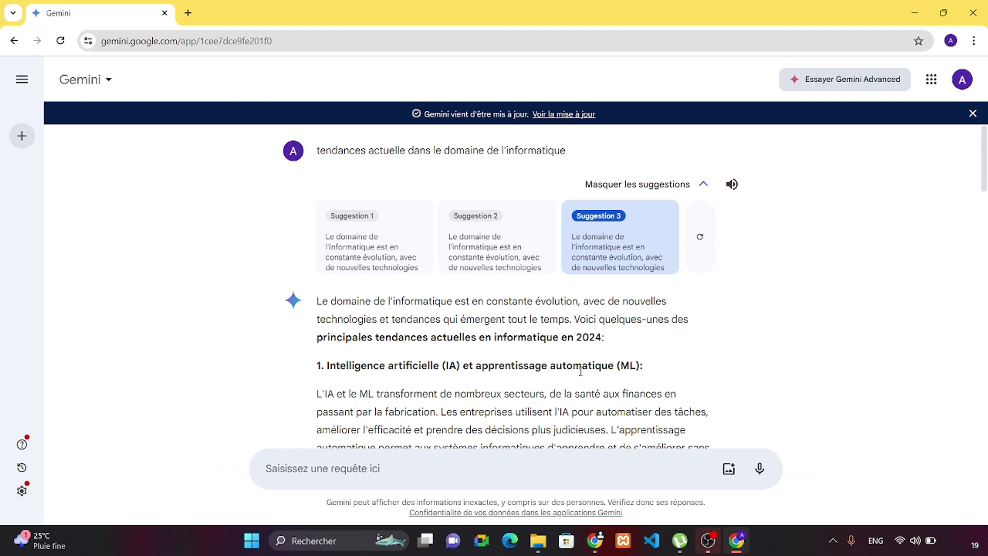
{"action": "left_click", "coordinate": [728, 469]}
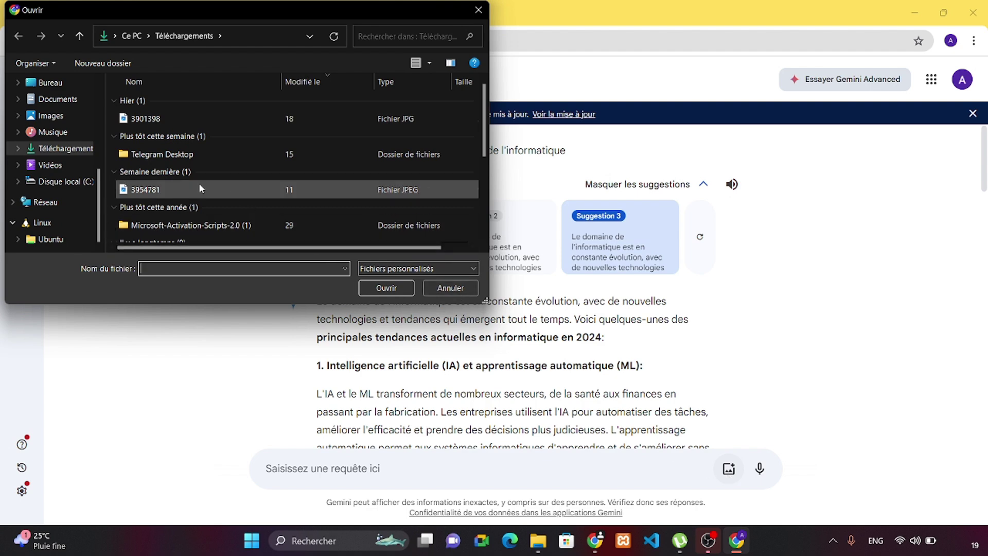
{"action": "left_click", "coordinate": [51, 116]}
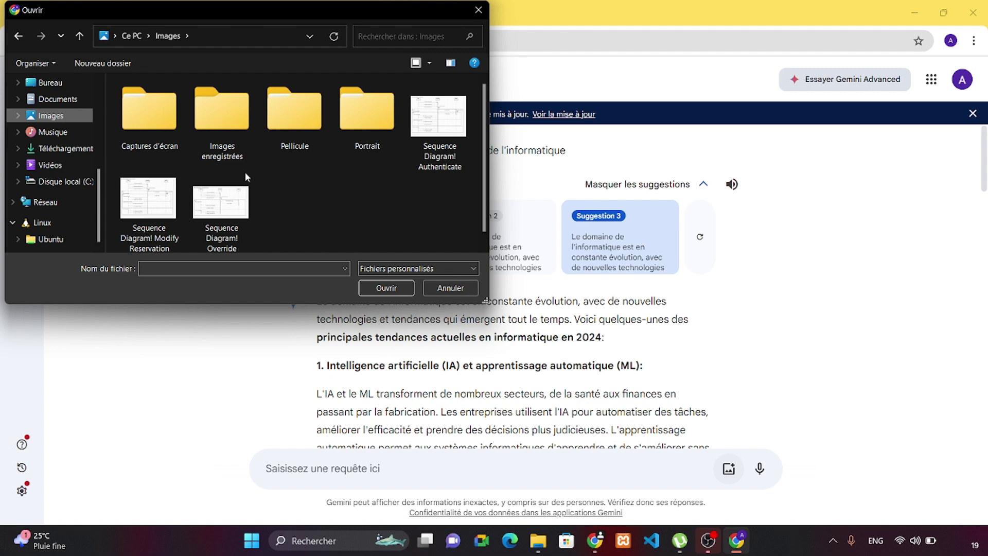
{"action": "double_click", "coordinate": [149, 118]}
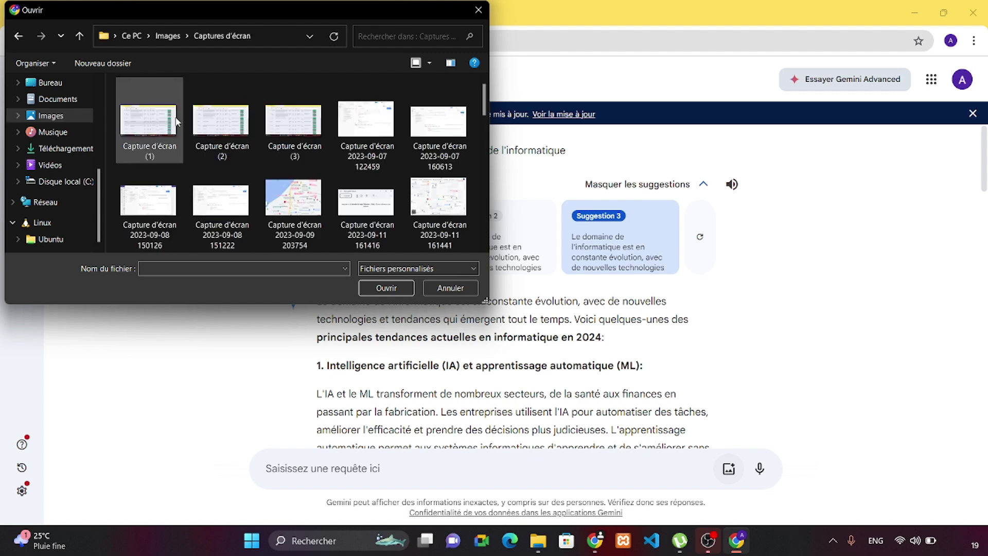
{"action": "left_click", "coordinate": [168, 36]}
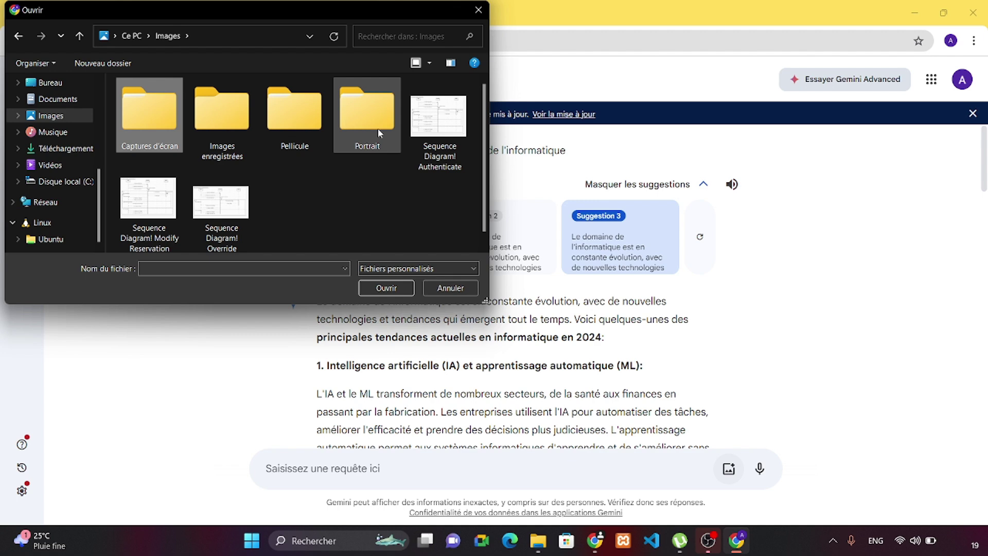
{"action": "left_click", "coordinate": [422, 119]}
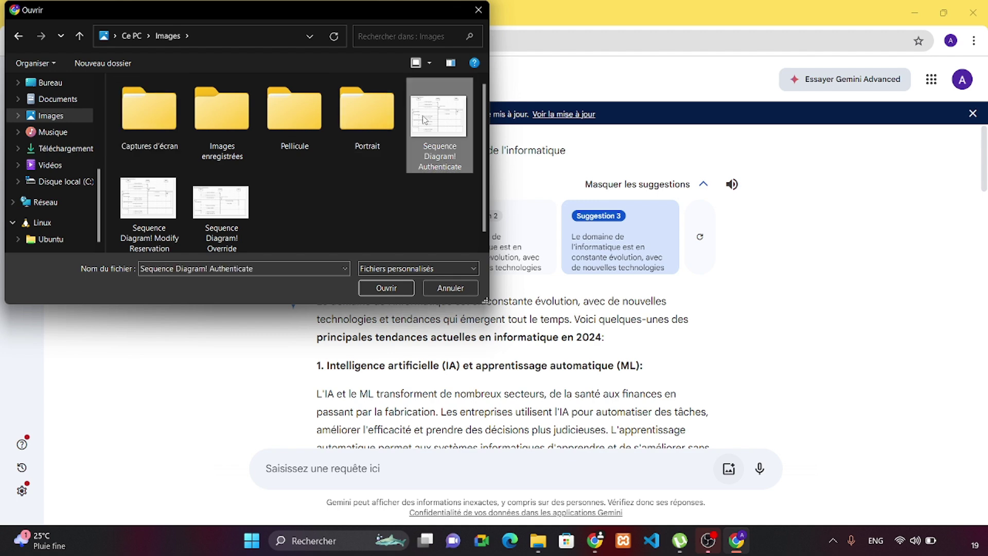
{"action": "left_click", "coordinate": [386, 288]}
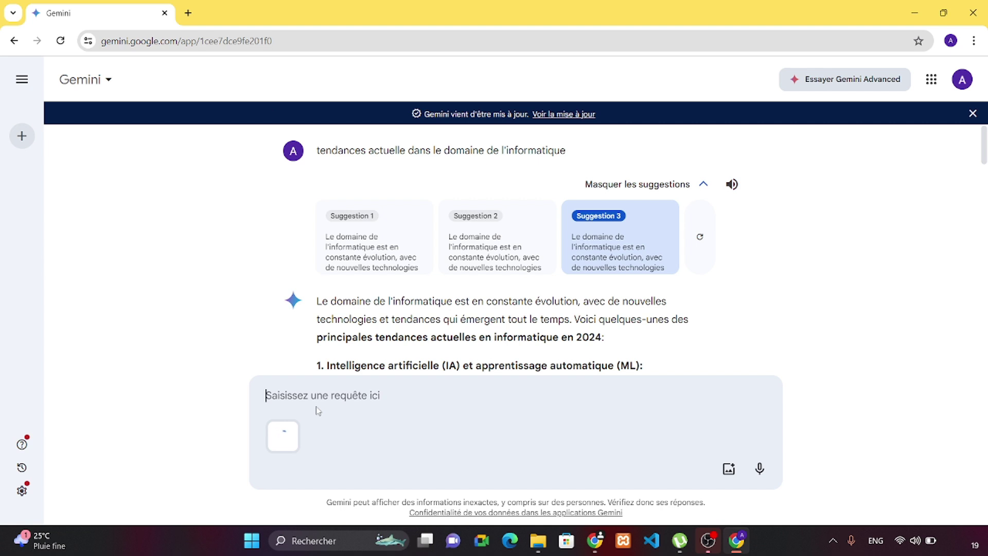
Submit the request "traitez cette image" with the attached sequence diagram
{"action": "type", "text": "tr"}
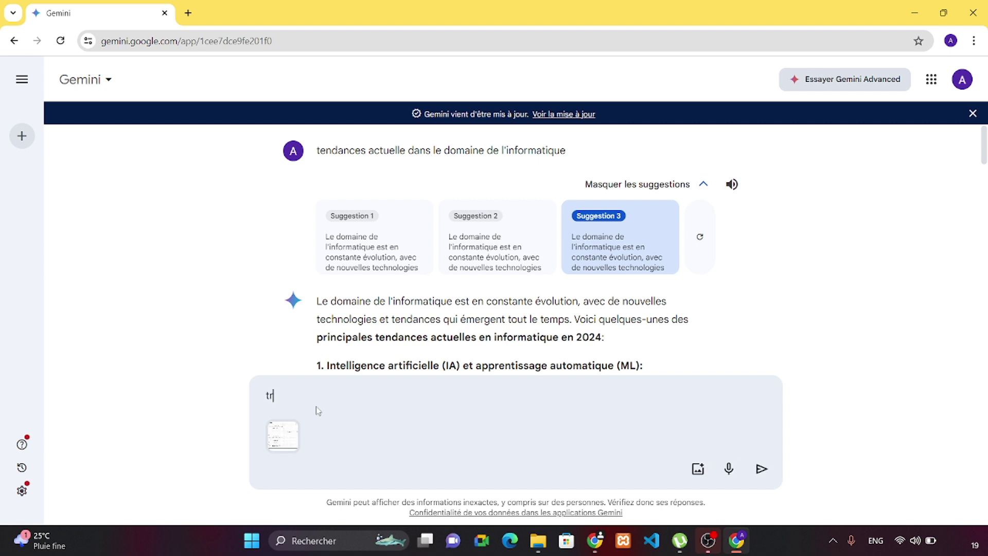
{"action": "type", "text": "aitew"}
{"action": "type", "text": " cette"}
{"action": "type", "text": " imag"}
{"action": "type", "text": "e"}
{"action": "key", "text": "Return"}
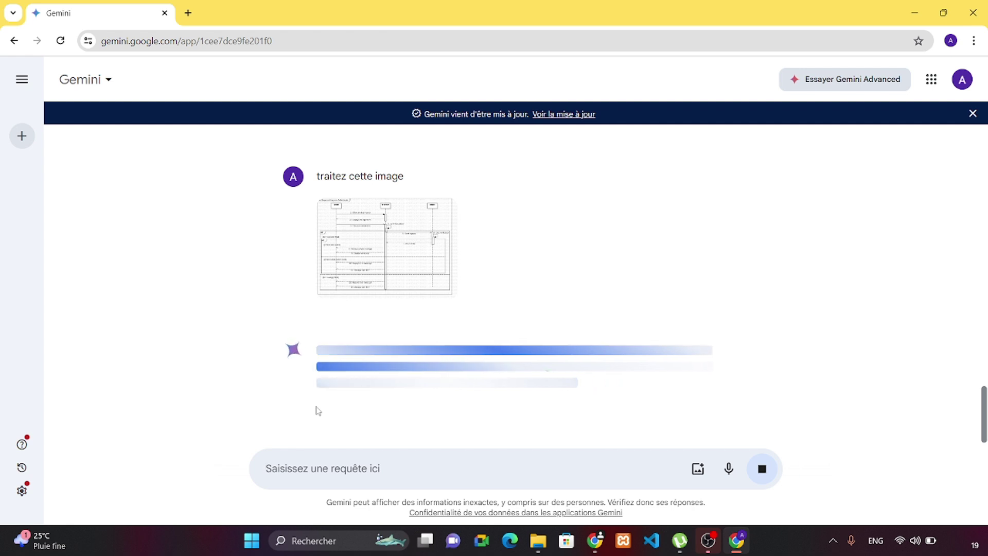
View the submitted sequence diagram image at full size and return to the conversation
{"action": "scroll", "coordinate": [509, 278], "scroll_direction": "up", "scroll_amount": 1}
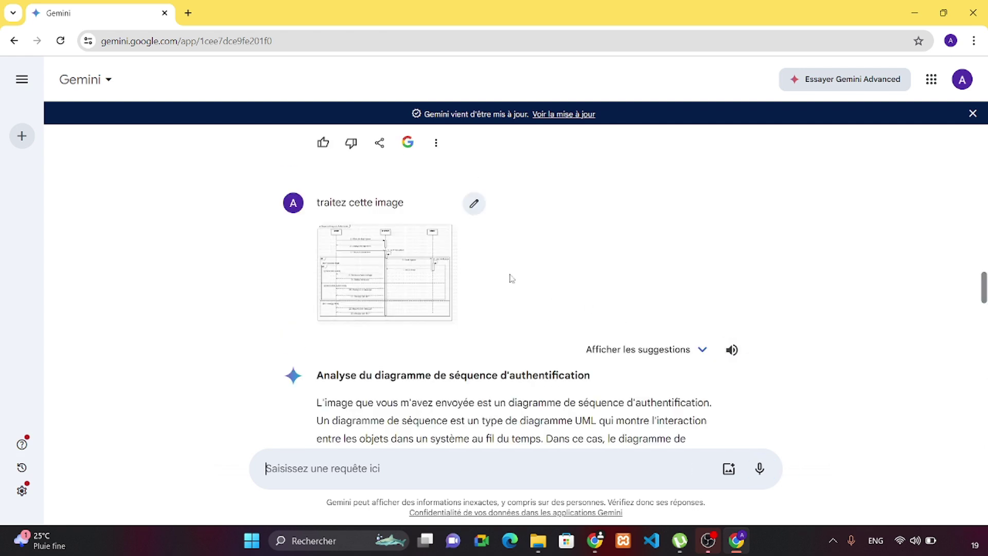
{"action": "left_click", "coordinate": [410, 285]}
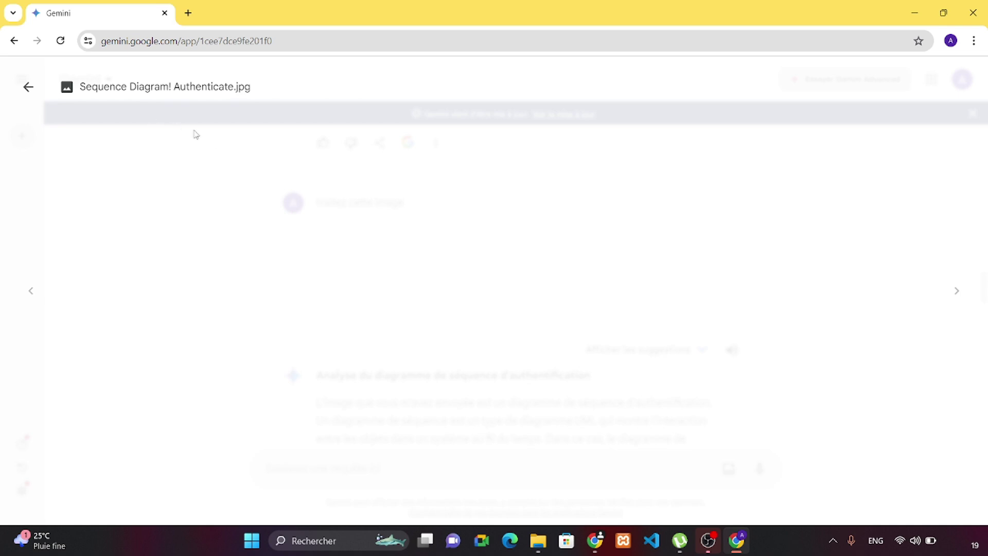
{"action": "left_click", "coordinate": [27, 89]}
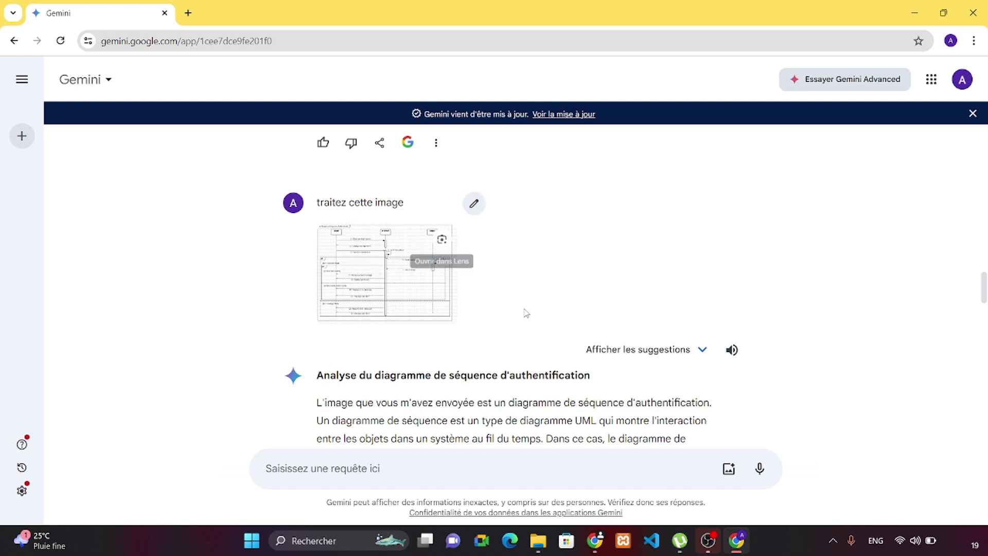
Read through the analysis of the authentication sequence diagram, from participants to conclusion, and return to its beginning
{"action": "scroll", "coordinate": [588, 333], "scroll_direction": "down", "scroll_amount": 2}
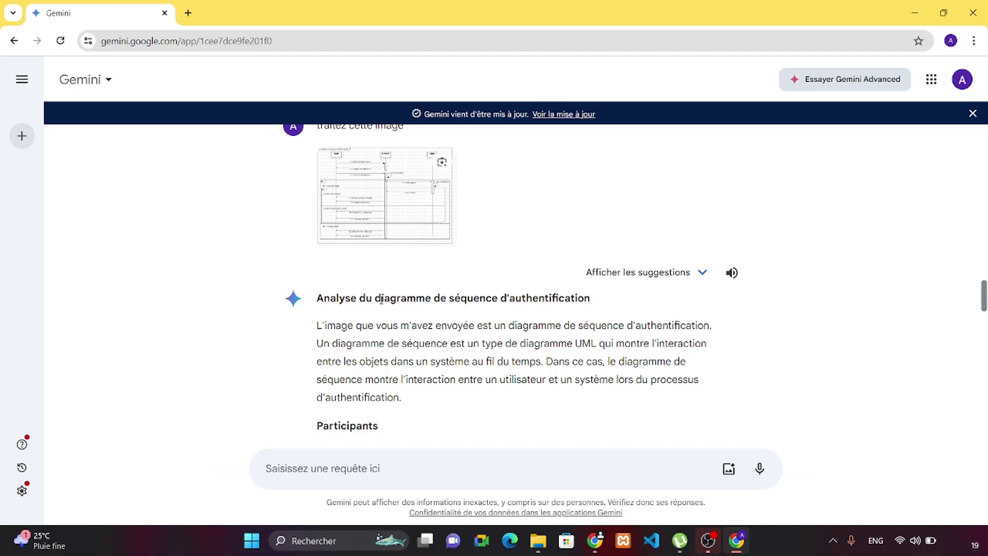
{"action": "scroll", "coordinate": [507, 363], "scroll_direction": "down", "scroll_amount": 5}
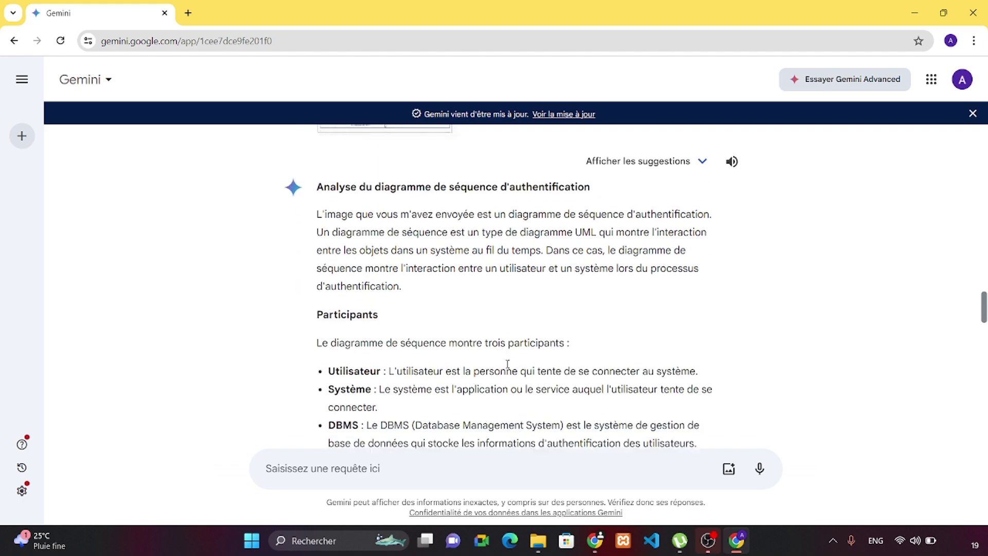
{"action": "scroll", "coordinate": [506, 365], "scroll_direction": "down", "scroll_amount": 1}
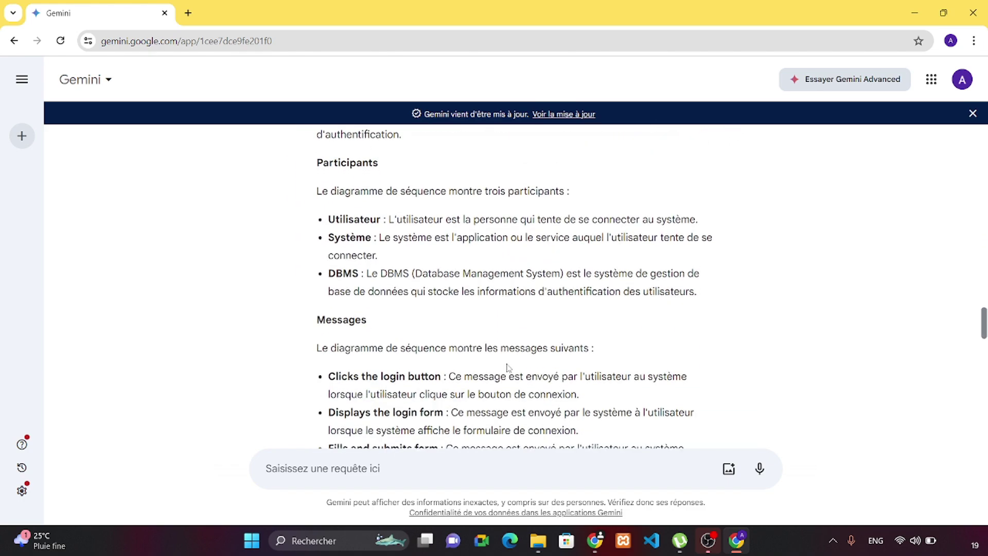
{"action": "scroll", "coordinate": [508, 366], "scroll_direction": "down", "scroll_amount": 10}
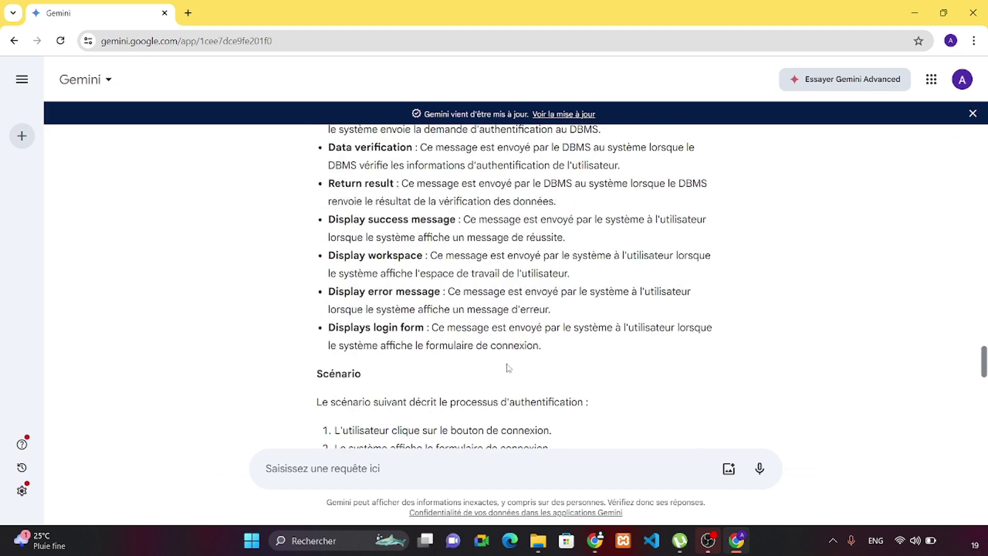
{"action": "scroll", "coordinate": [508, 367], "scroll_direction": "down", "scroll_amount": 3}
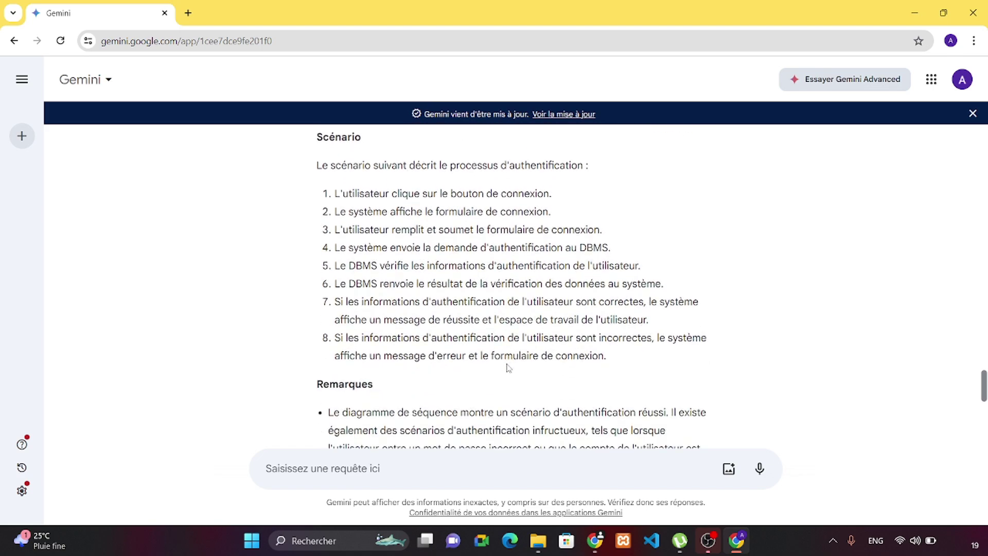
{"action": "scroll", "coordinate": [509, 367], "scroll_direction": "down", "scroll_amount": 3}
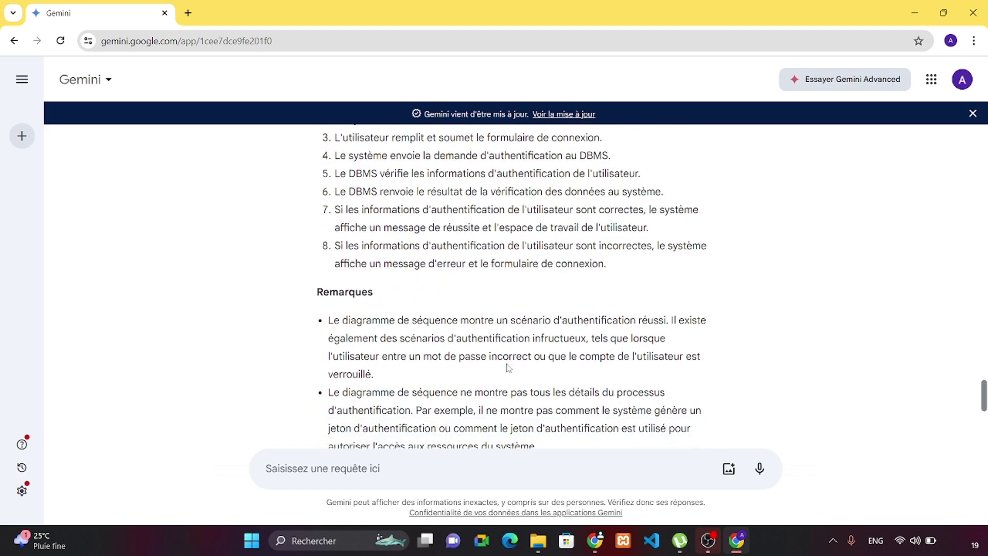
{"action": "scroll", "coordinate": [508, 367], "scroll_direction": "down", "scroll_amount": 7}
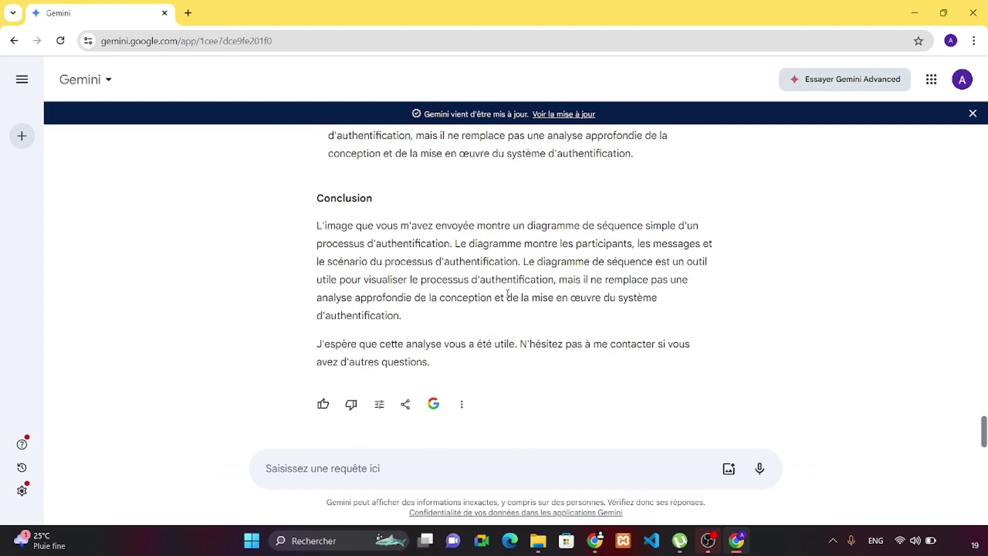
{"action": "scroll", "coordinate": [541, 262], "scroll_direction": "up", "scroll_amount": 10}
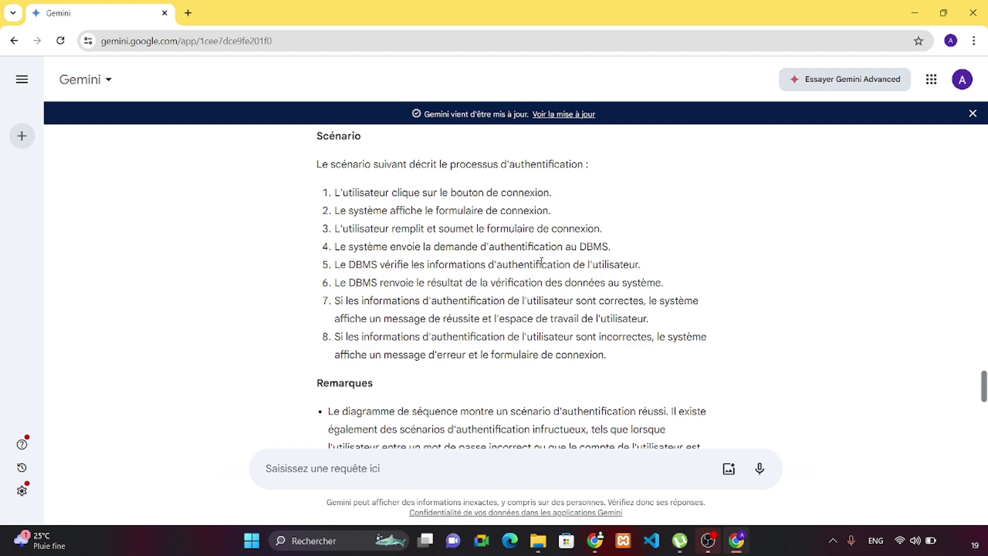
{"action": "scroll", "coordinate": [541, 262], "scroll_direction": "up", "scroll_amount": 12}
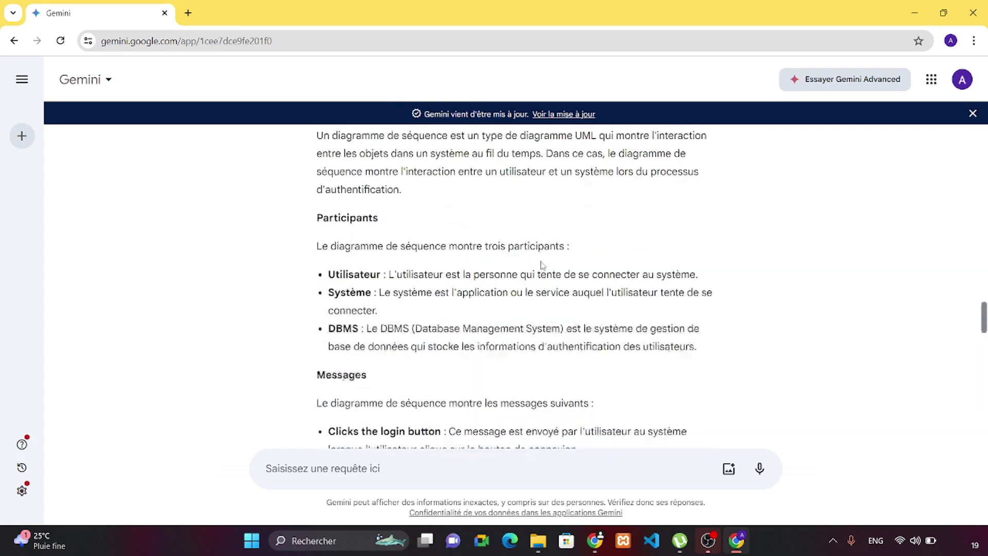
{"action": "scroll", "coordinate": [541, 265], "scroll_direction": "up", "scroll_amount": 3}
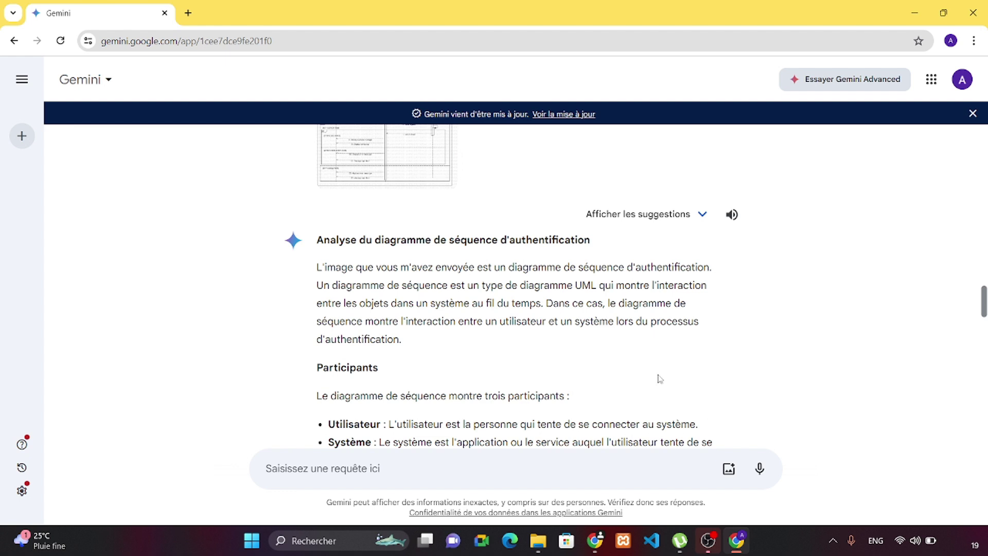
Dictate the request "Alors rechercher les meilleurs restaurants à Douala" by voice and submit it
{"action": "left_click", "coordinate": [760, 474]}
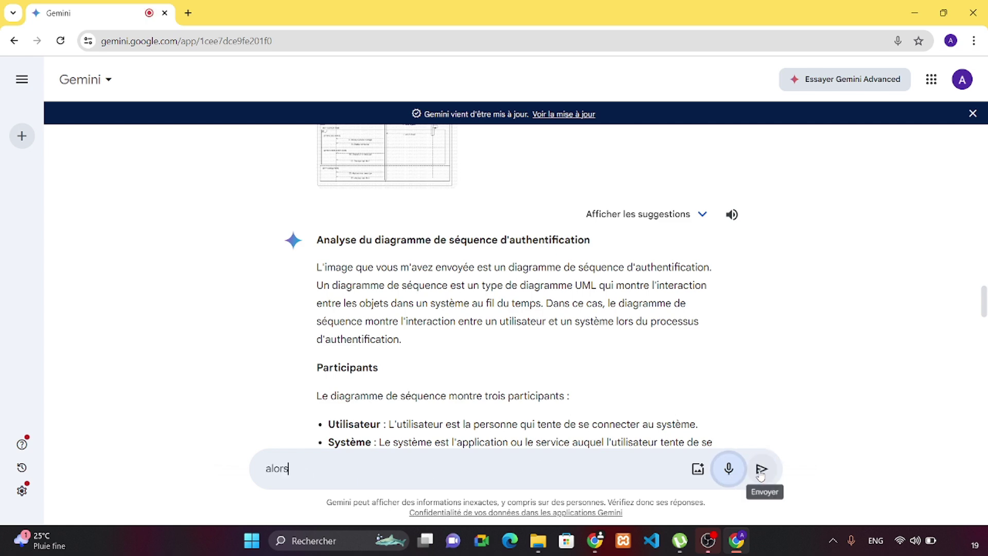
{"action": "left_click", "coordinate": [761, 469]}
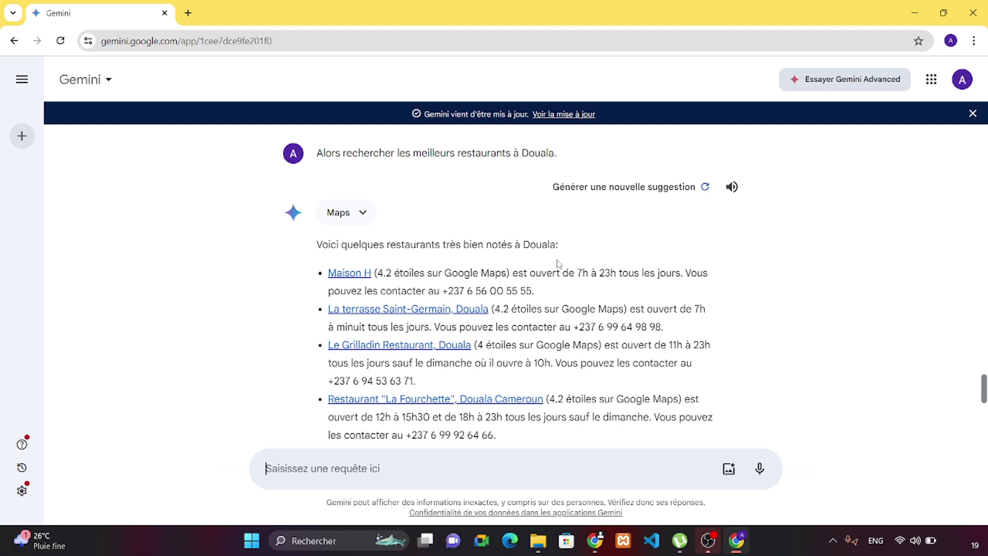
Examine the list of recommended restaurants in Douala and the map of their locations
{"action": "scroll", "coordinate": [671, 335], "scroll_direction": "down", "scroll_amount": 2}
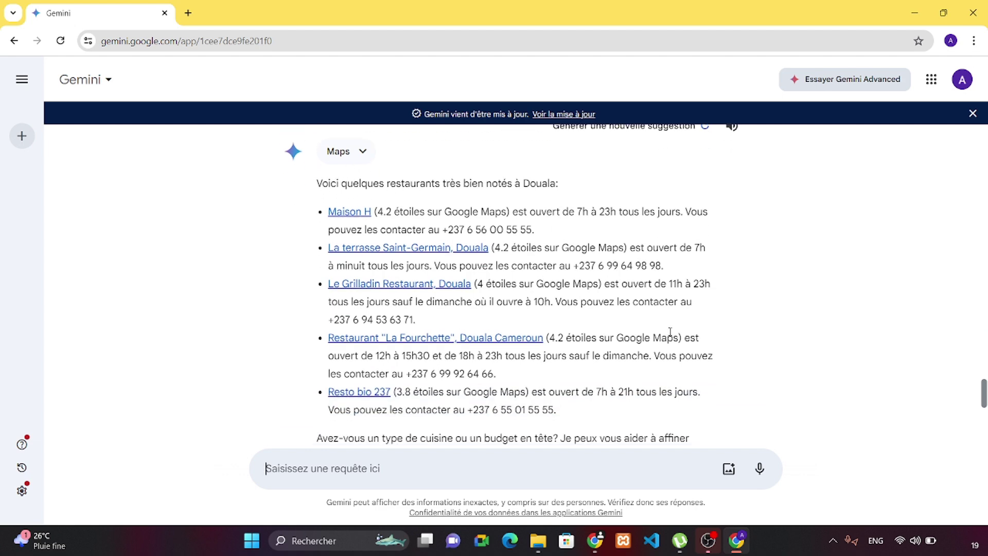
{"action": "scroll", "coordinate": [671, 331], "scroll_direction": "up", "scroll_amount": 1}
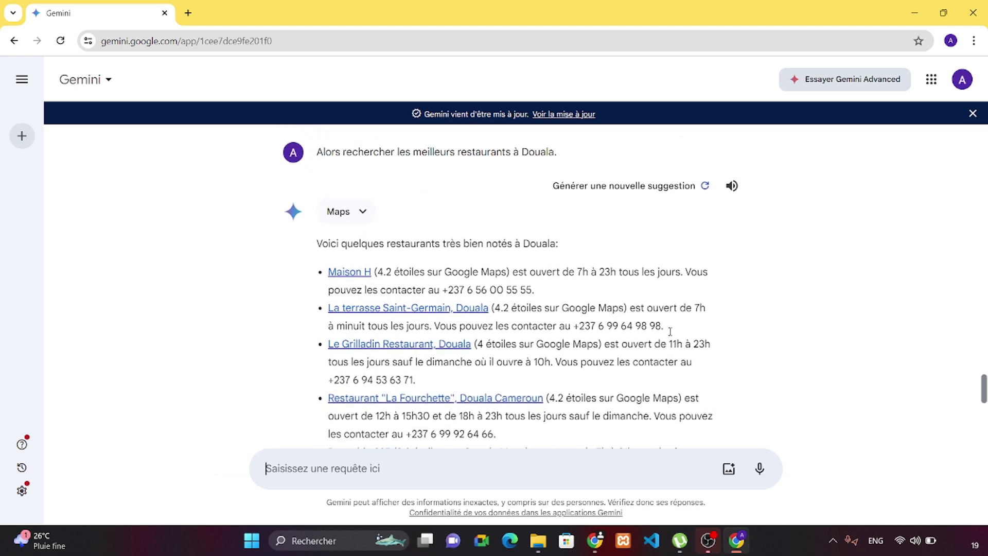
{"action": "scroll", "coordinate": [671, 331], "scroll_direction": "down", "scroll_amount": 2}
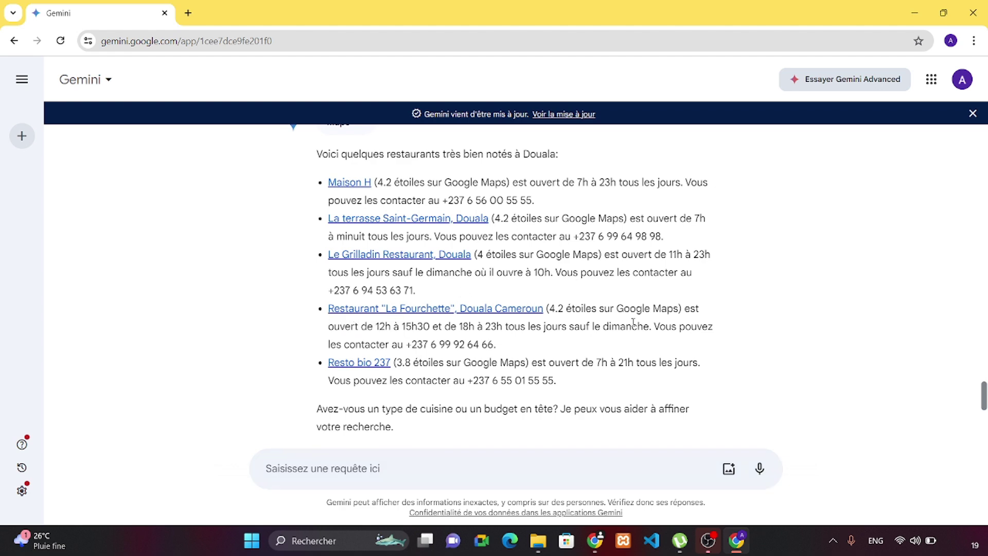
{"action": "scroll", "coordinate": [748, 367], "scroll_direction": "down", "scroll_amount": 5}
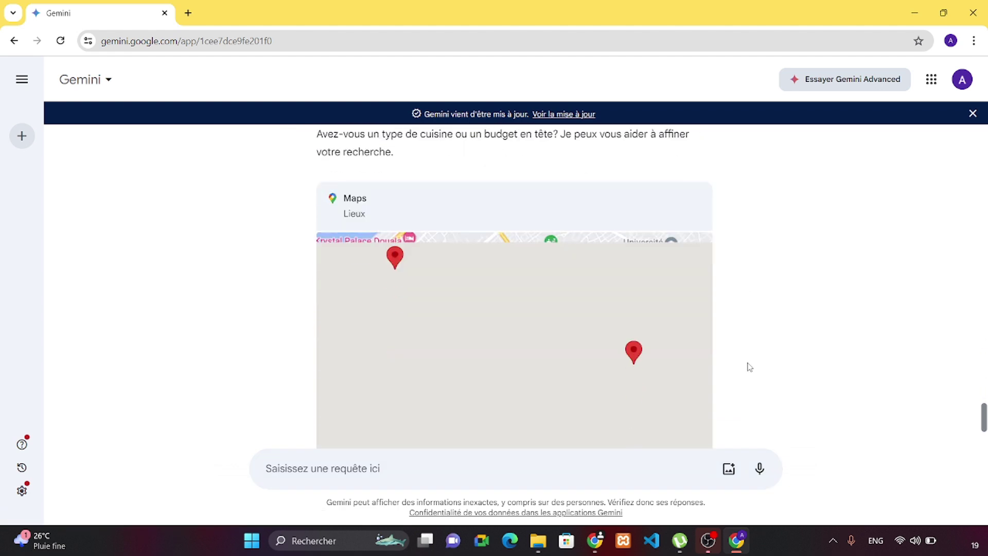
{"action": "scroll", "coordinate": [748, 366], "scroll_direction": "down", "scroll_amount": 3}
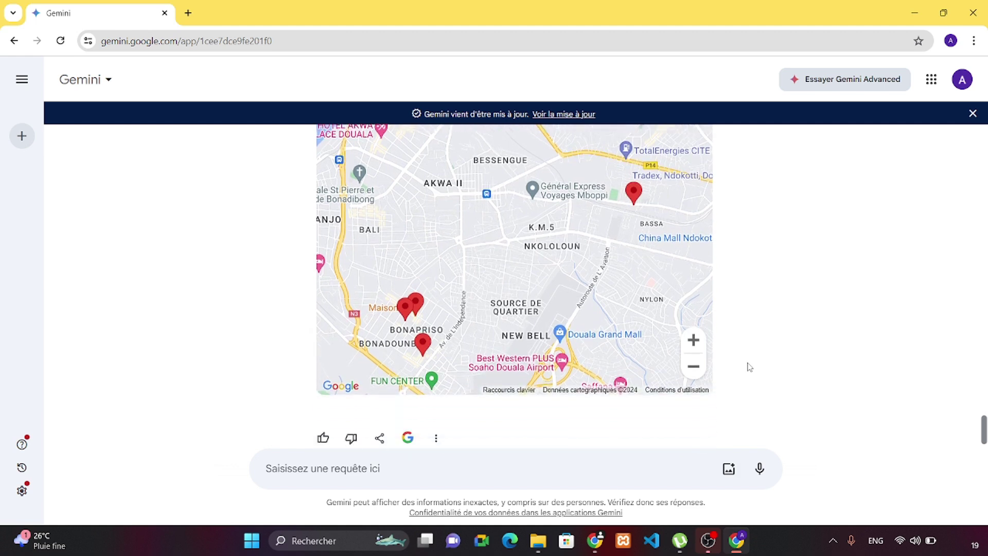
{"action": "scroll", "coordinate": [748, 367], "scroll_direction": "up", "scroll_amount": 4}
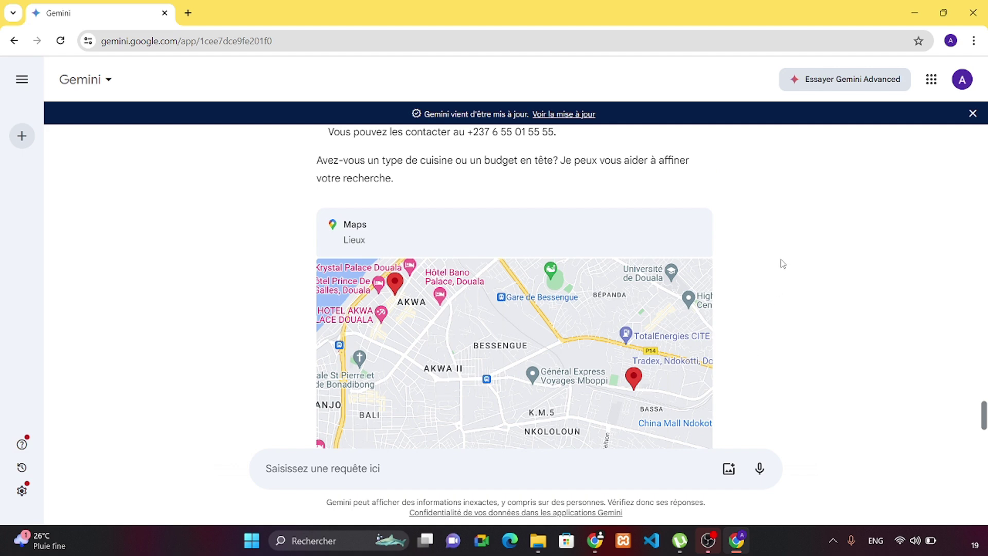
View the signed-in Google account summary and the list of available Google apps, and return to the conversation
{"action": "scroll", "coordinate": [782, 263], "scroll_direction": "up", "scroll_amount": 4}
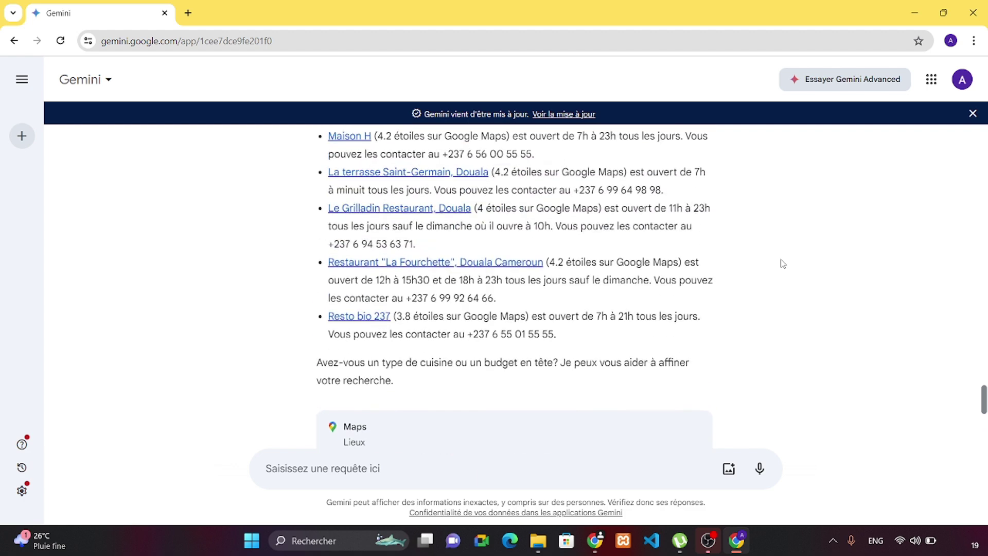
{"action": "left_click", "coordinate": [969, 81]}
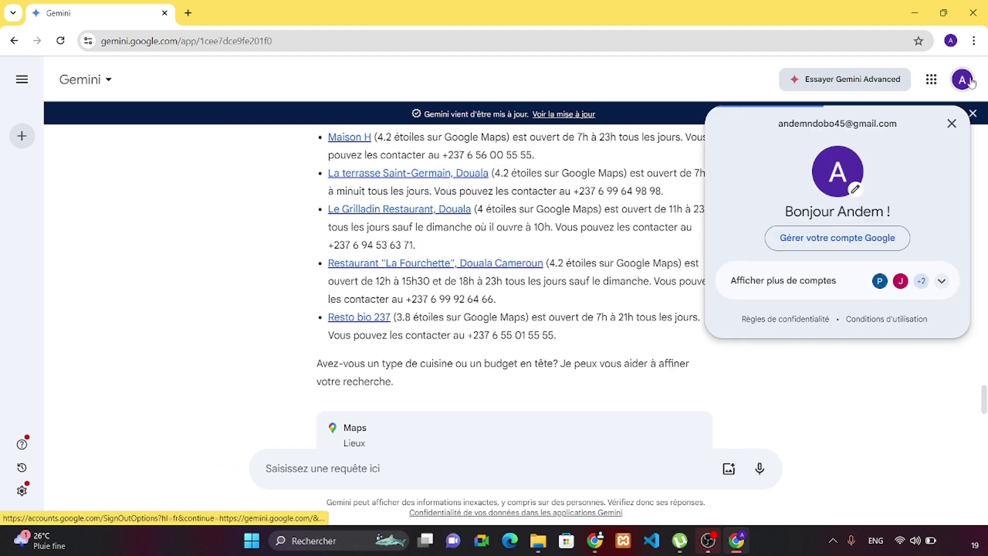
{"action": "left_click", "coordinate": [928, 77]}
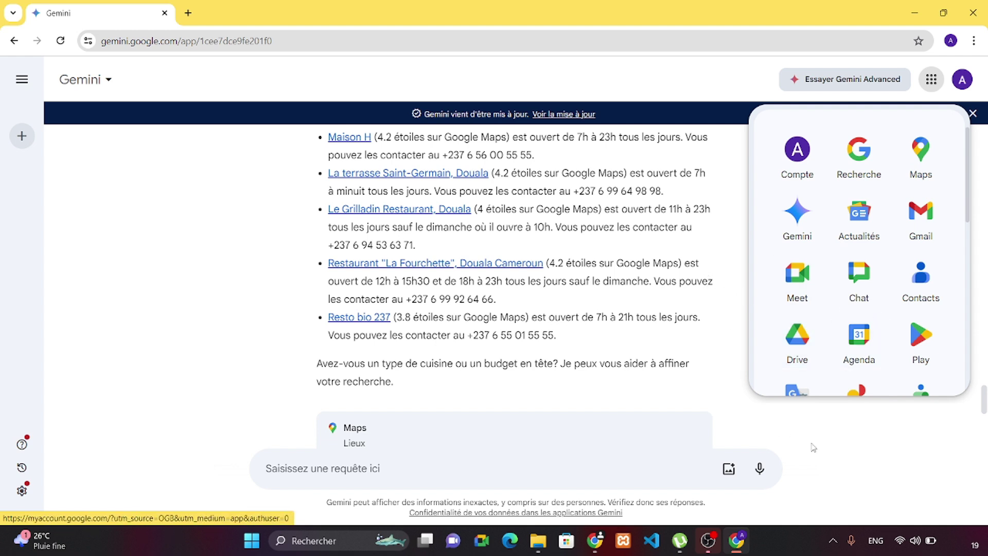
{"action": "left_click", "coordinate": [878, 451]}
{"action": "scroll", "coordinate": [879, 451], "scroll_direction": "down", "scroll_amount": 5}
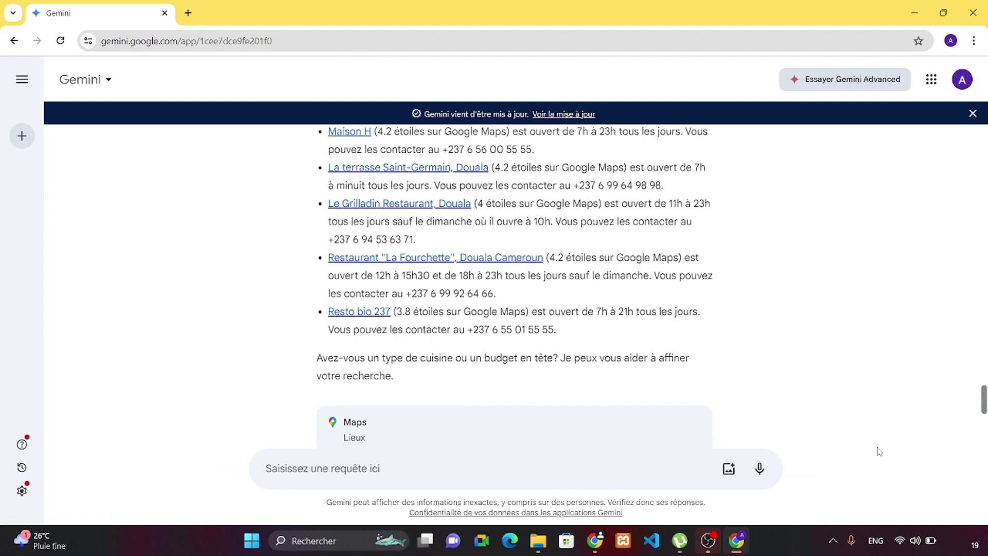
{"action": "scroll", "coordinate": [879, 451], "scroll_direction": "down", "scroll_amount": 2}
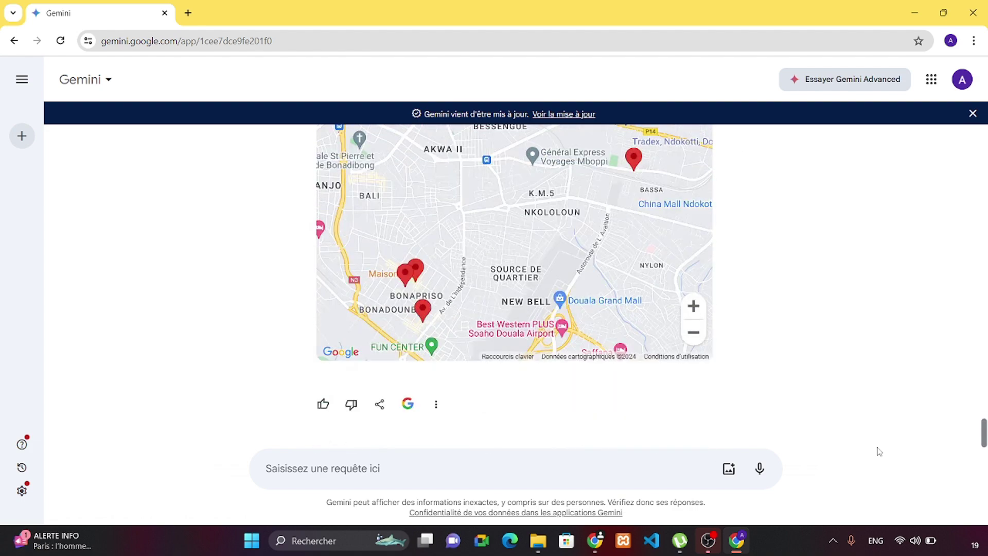
{"action": "scroll", "coordinate": [879, 451], "scroll_direction": "up", "scroll_amount": 10}
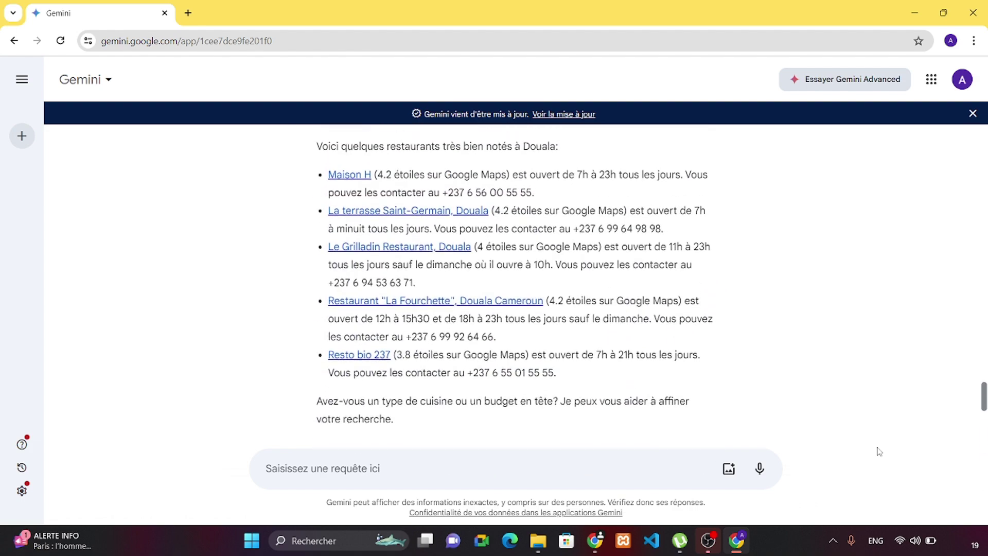
{"action": "scroll", "coordinate": [879, 451], "scroll_direction": "down", "scroll_amount": 7}
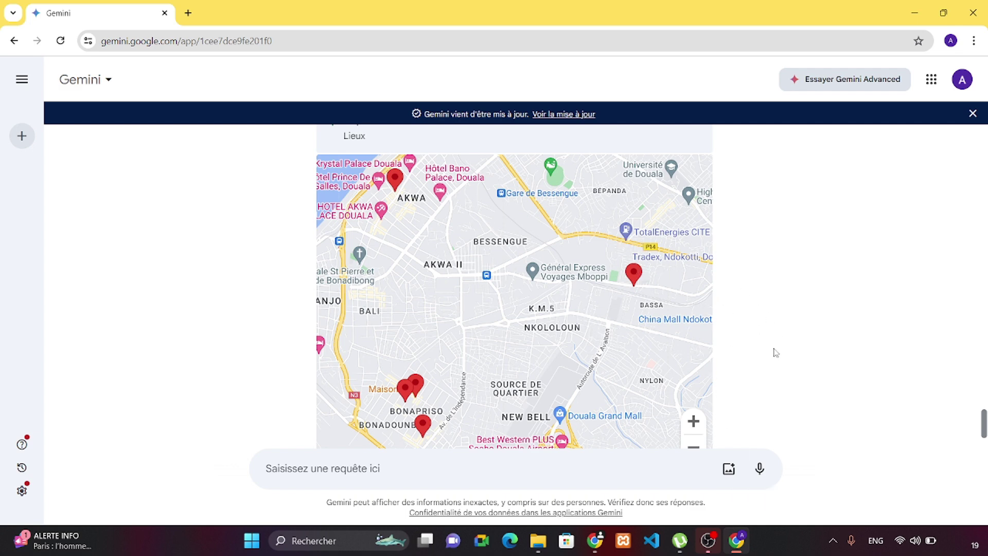
{"action": "scroll", "coordinate": [773, 351], "scroll_direction": "down", "scroll_amount": 2}
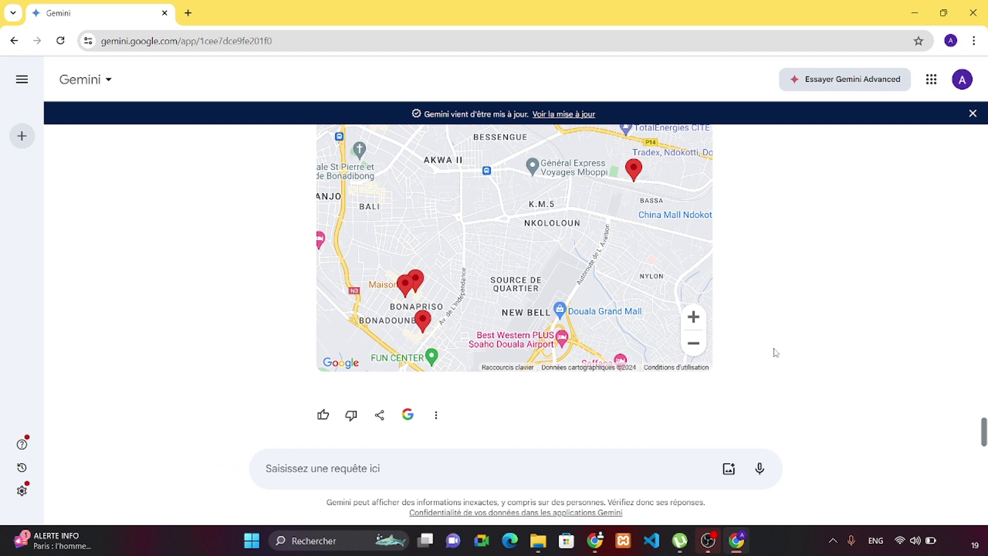